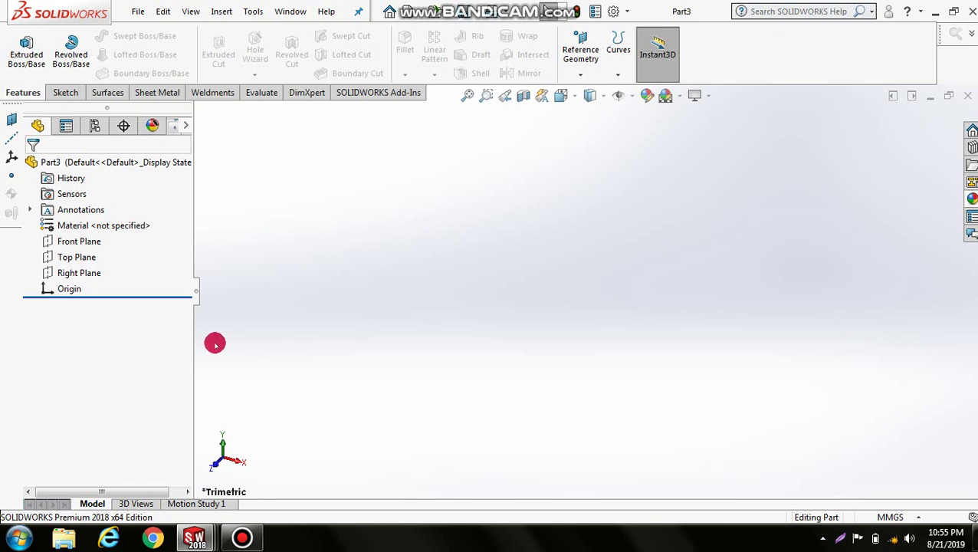
Start a sketch on the Front Plane and draw a circle centred at the origin.
click(70, 241)
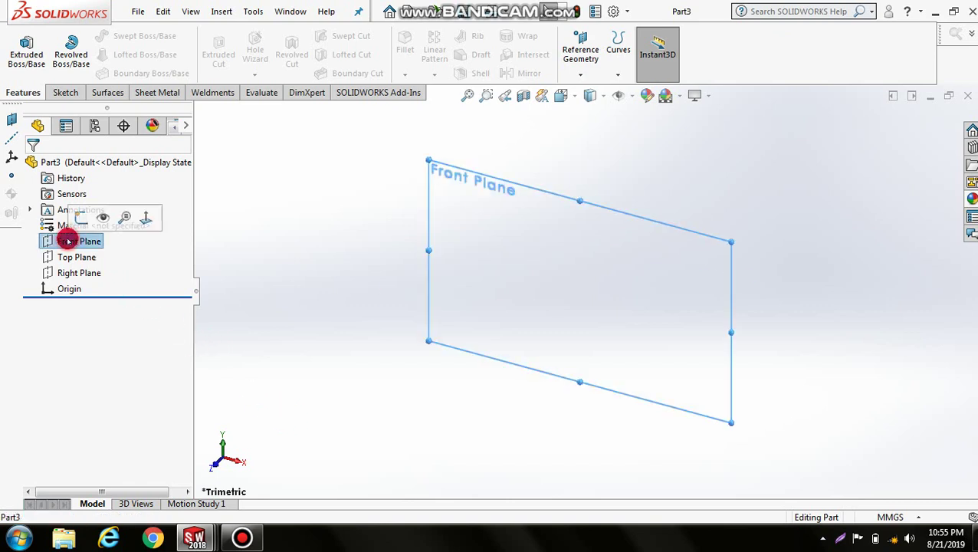
click(82, 220)
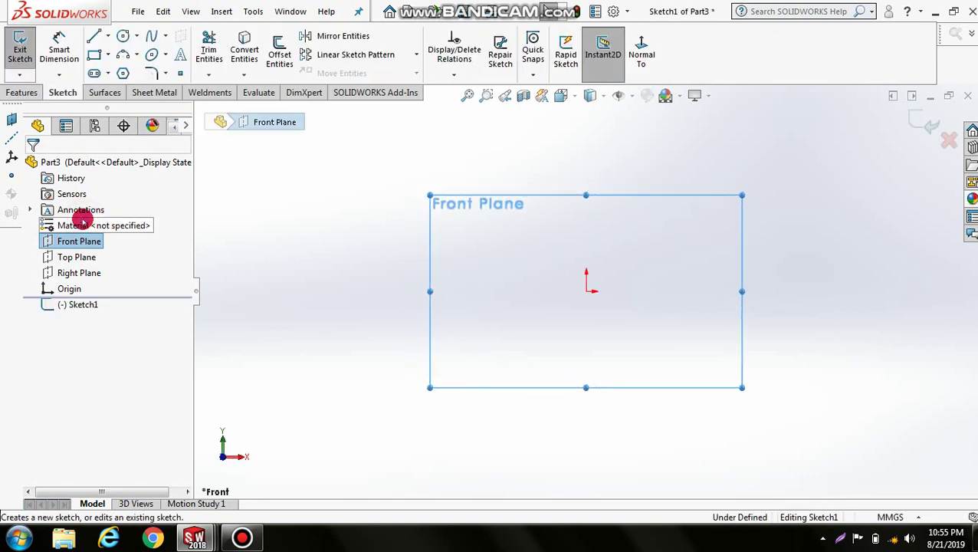
click(123, 36)
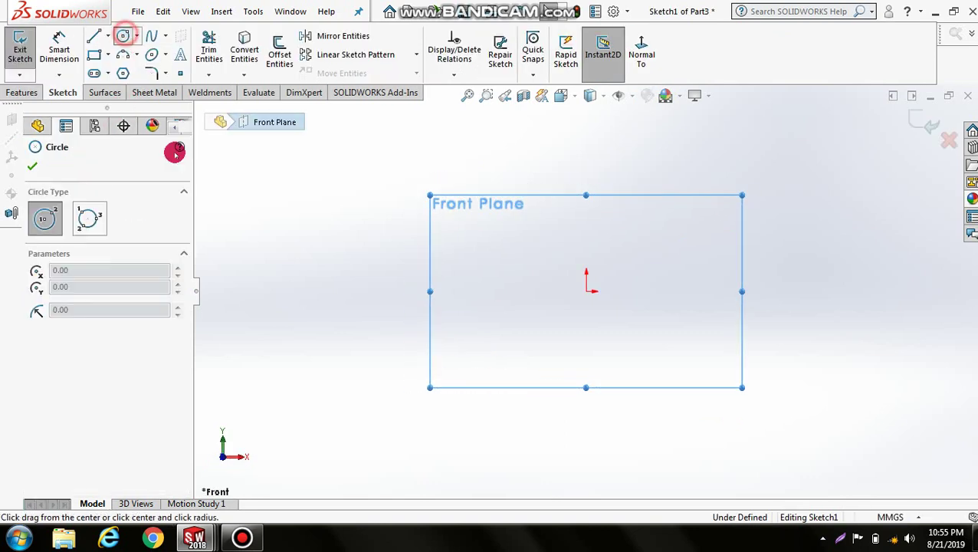
click(585, 292)
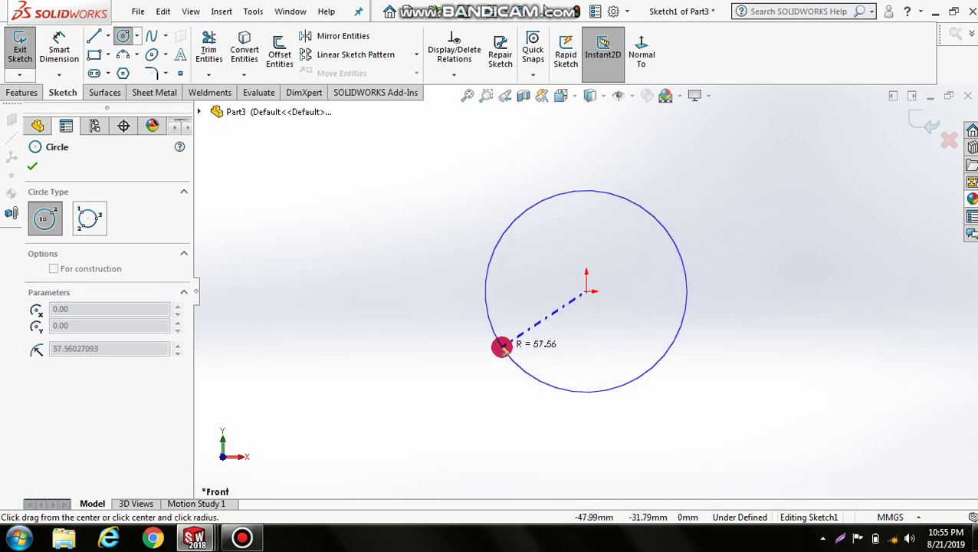
click(501, 347)
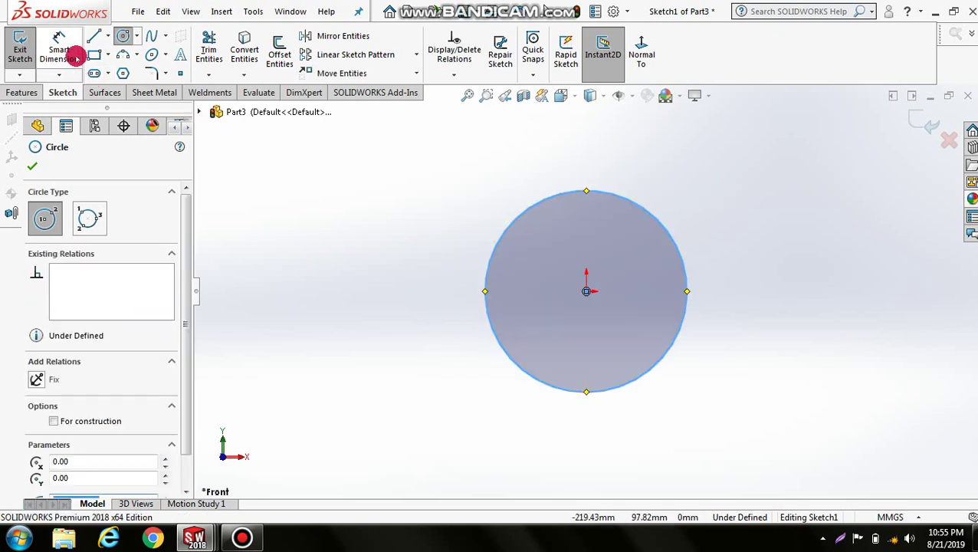
Dimension the circle's diameter to 60 mm.
click(65, 49)
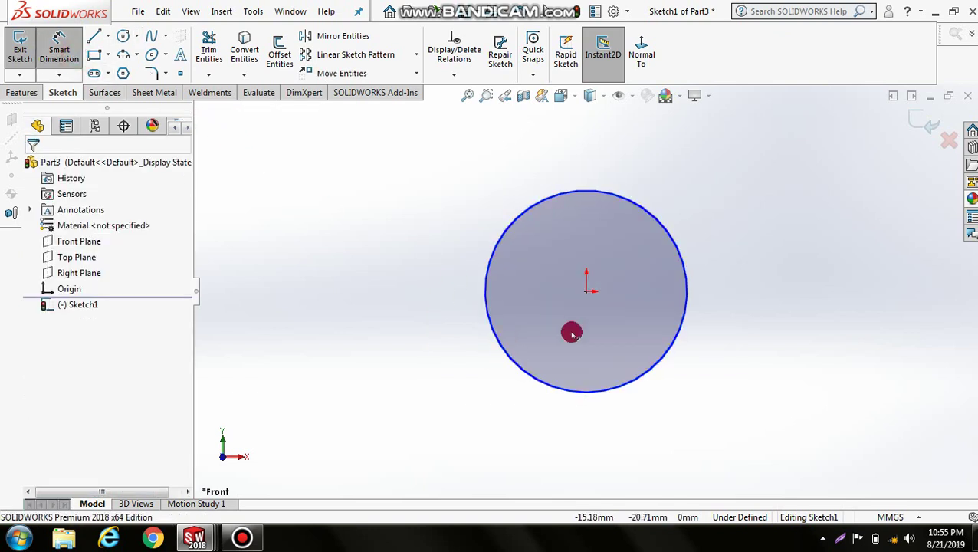
click(492, 323)
click(376, 291)
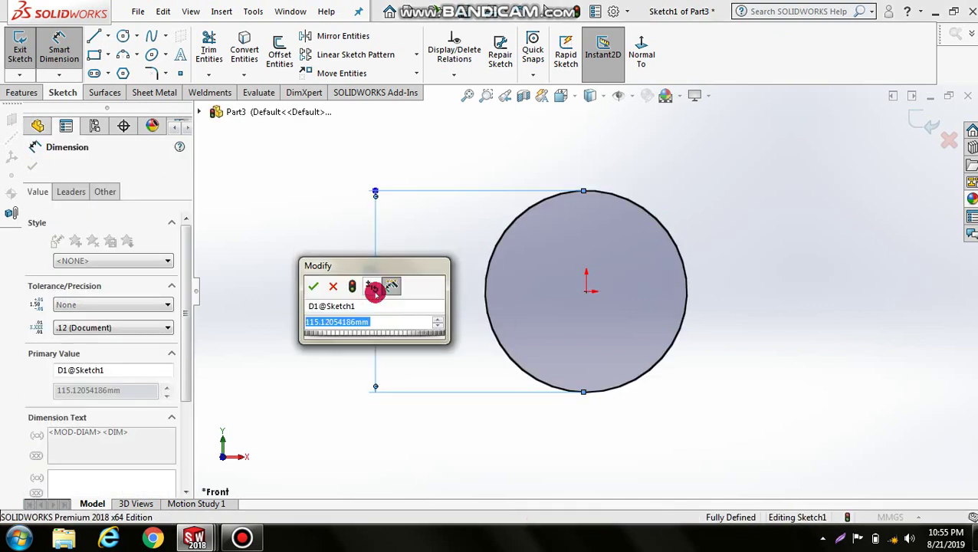
text(60)
key(Return)
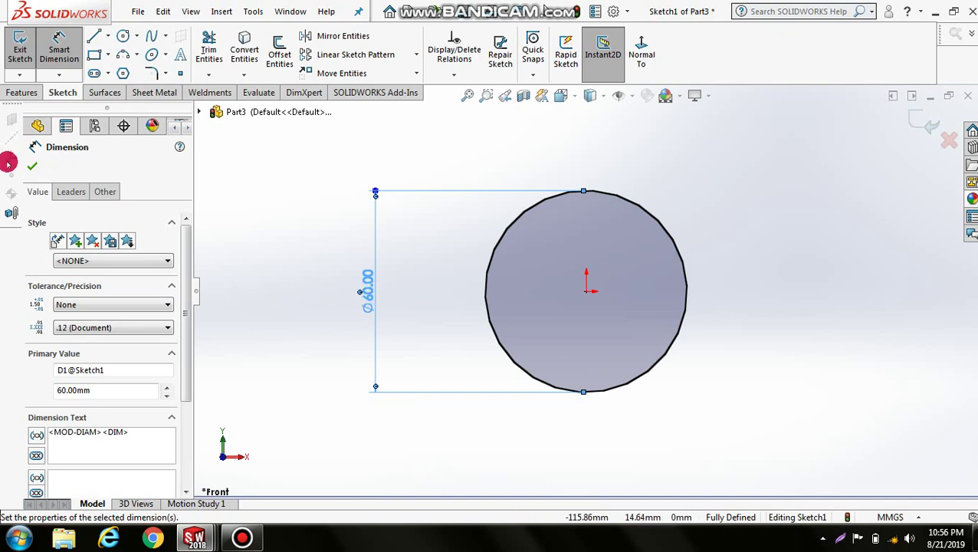
Draw two radius lines from the centre, one up to the circle's top and one left to its edge.
click(28, 168)
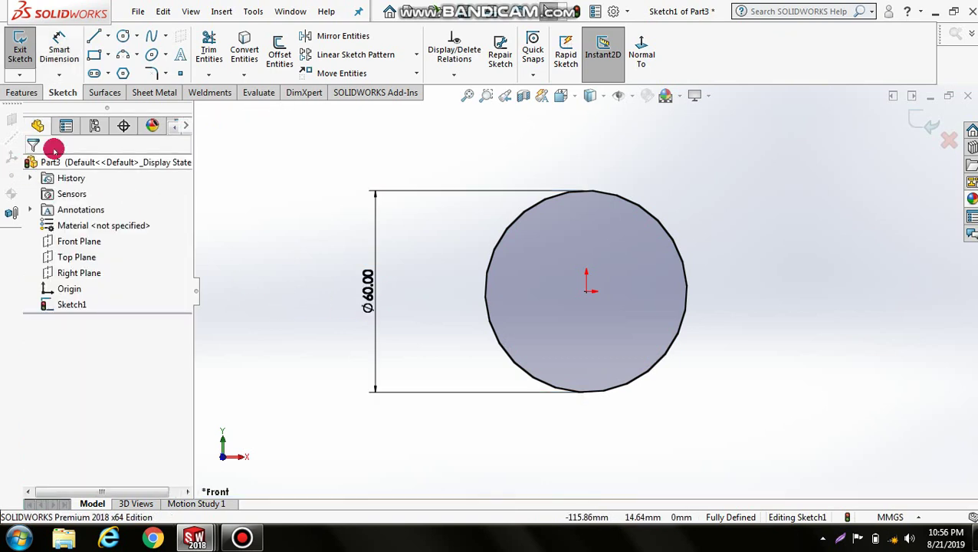
click(93, 35)
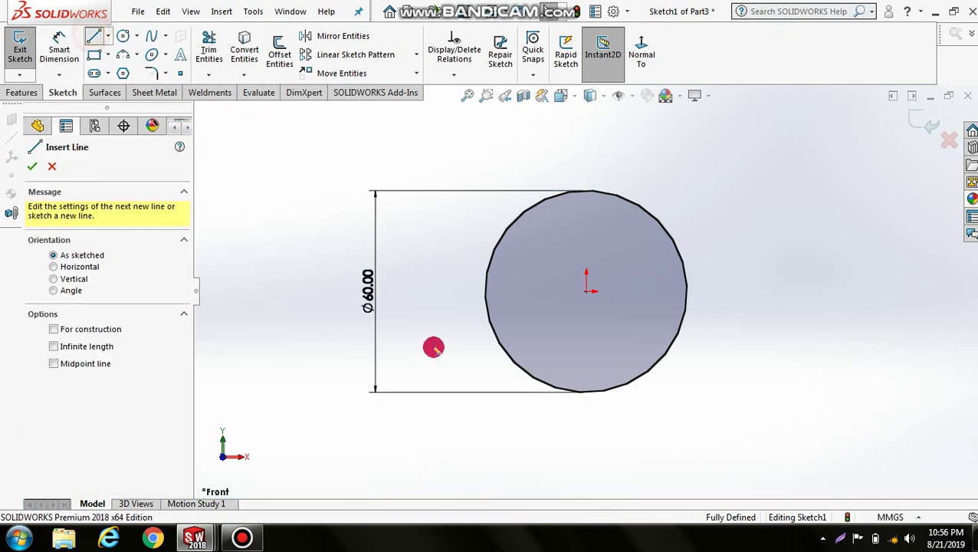
click(588, 290)
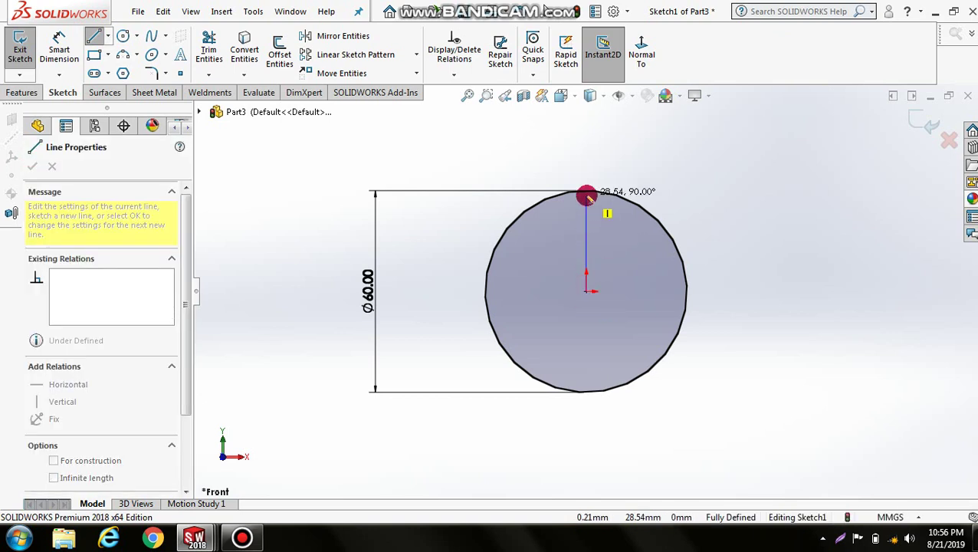
click(587, 191)
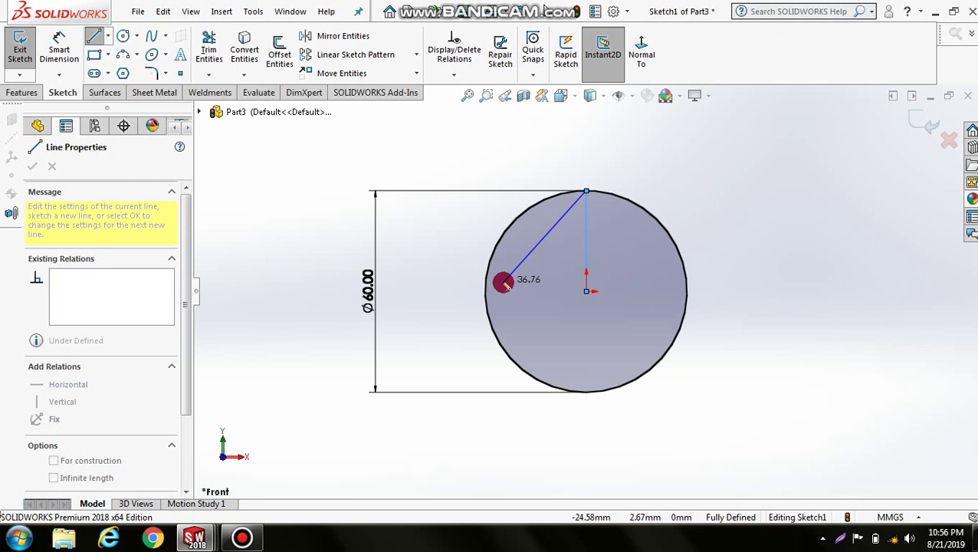
key(Escape)
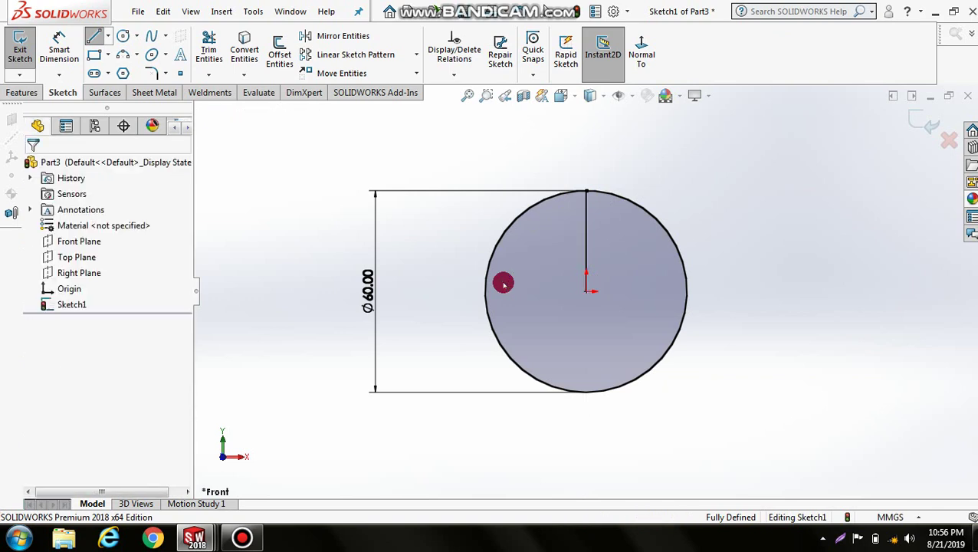
click(92, 35)
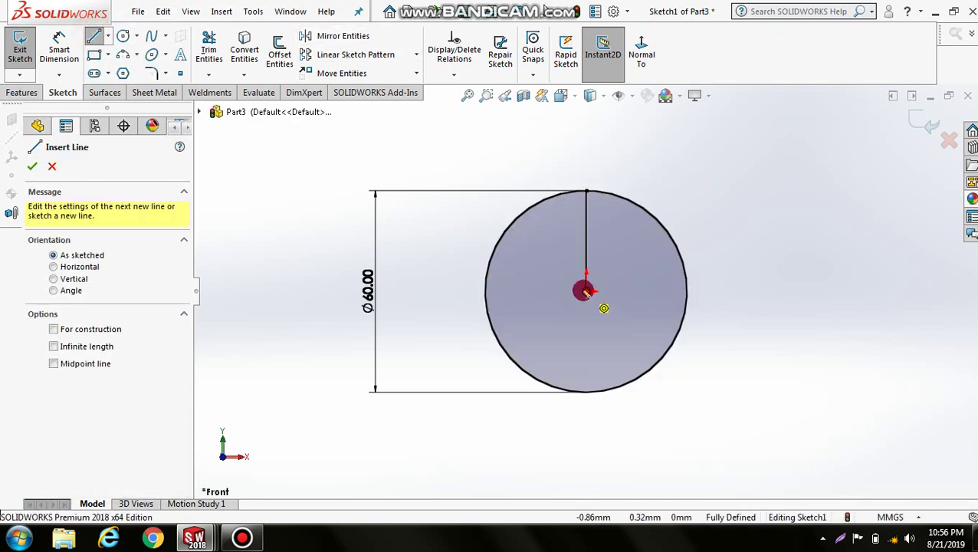
click(586, 291)
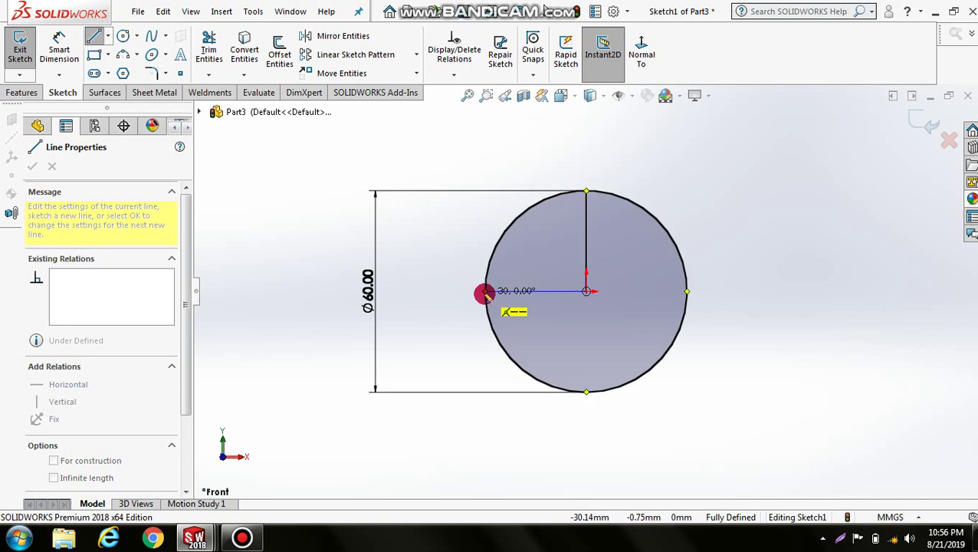
click(485, 295)
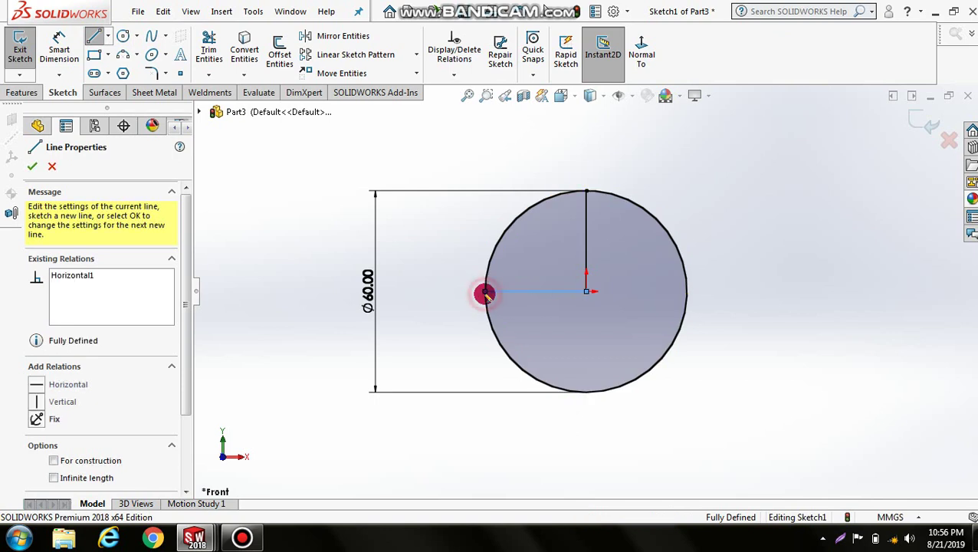
right_click(445, 297)
click(471, 307)
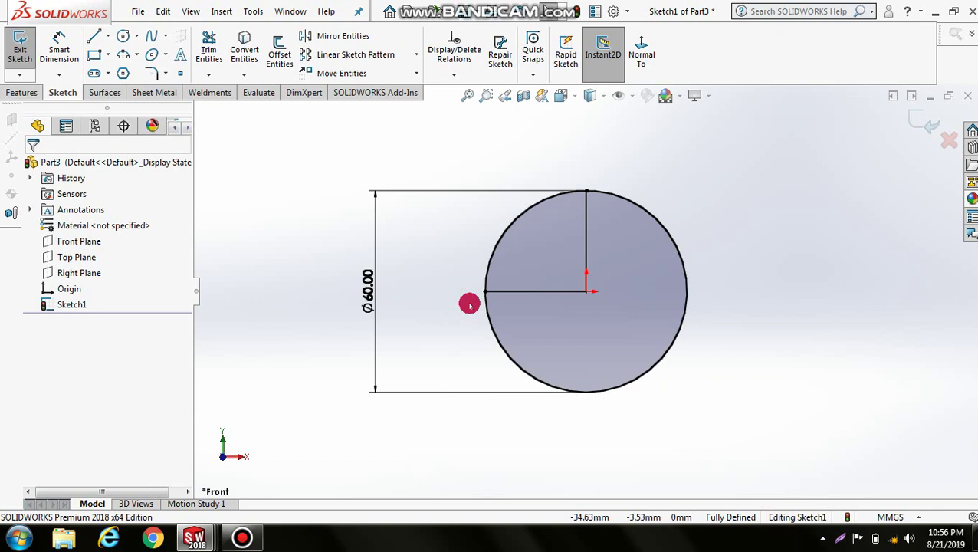
Power Trim the arcs away, leaving only the upper-left quarter-circle sector.
click(210, 49)
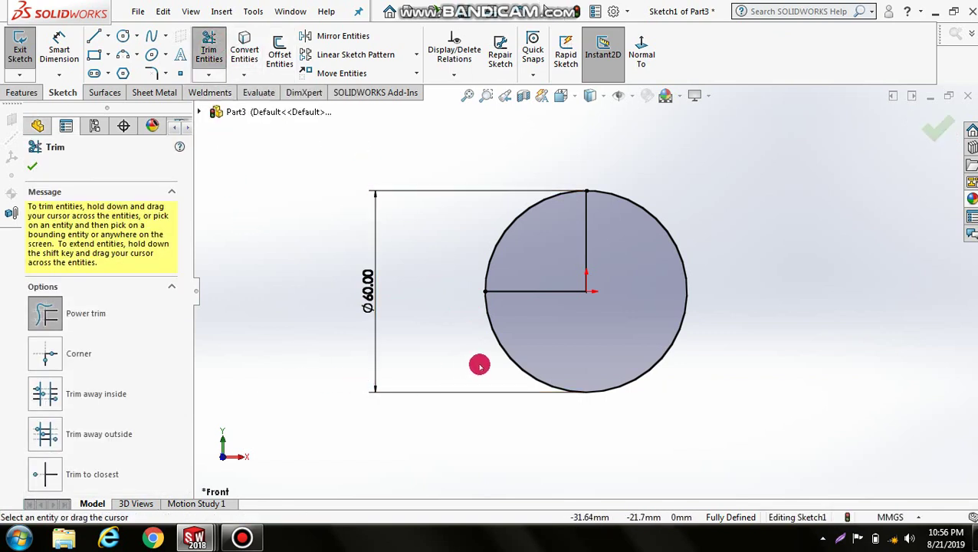
mouse_move(481, 363)
mouse_down()
mouse_move(520, 347)
mouse_move(434, 345)
mouse_move(72, 174)
mouse_up()
click(34, 164)
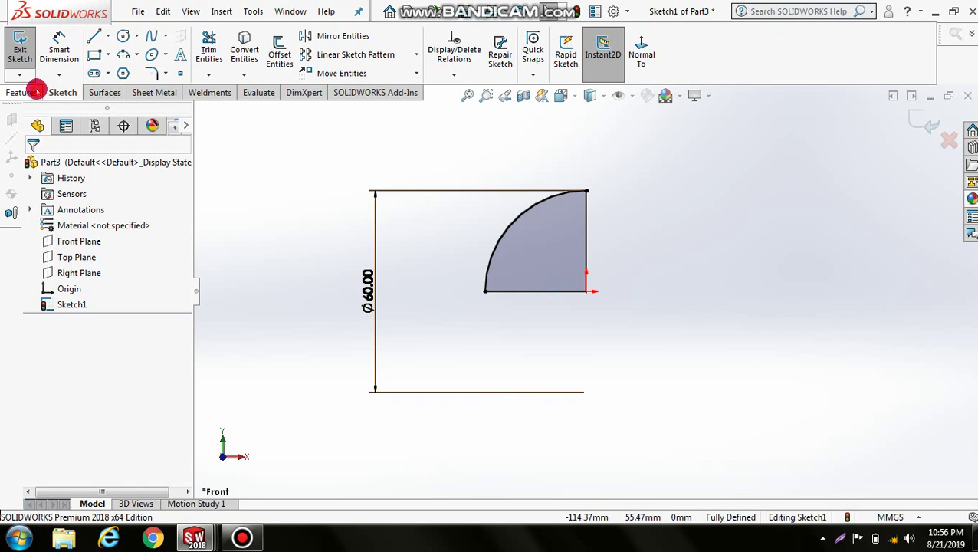
Revolve the quarter-circle sketch 360° about its vertical radius line into a solid hemisphere.
click(23, 92)
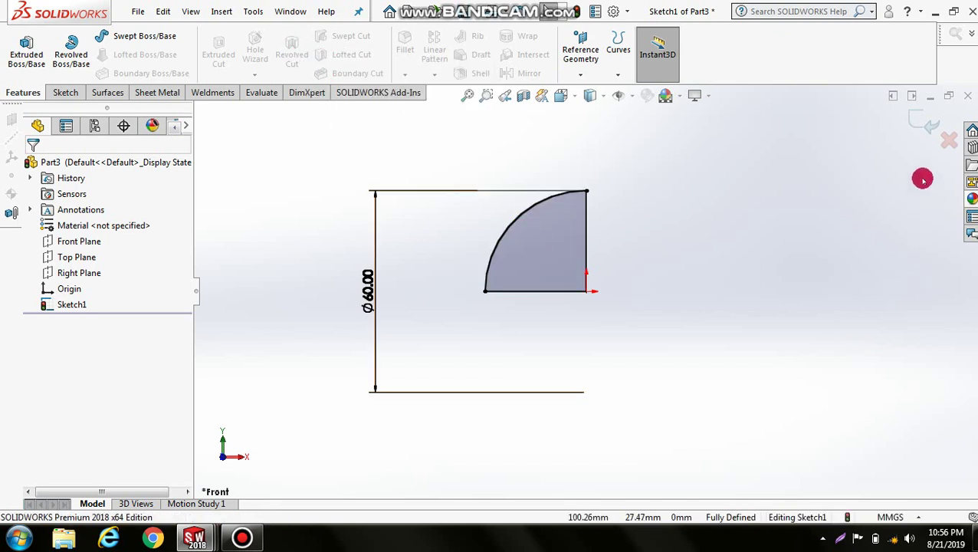
click(918, 123)
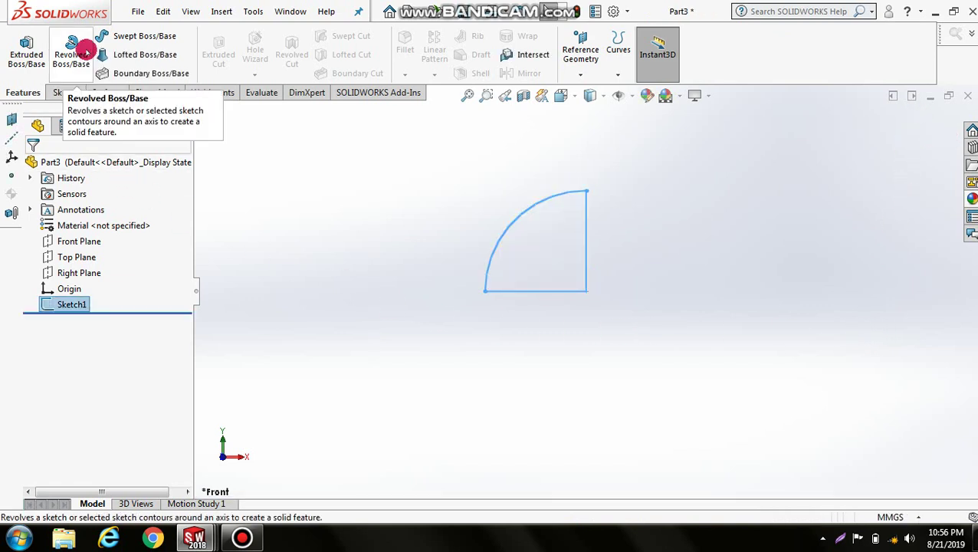
click(77, 48)
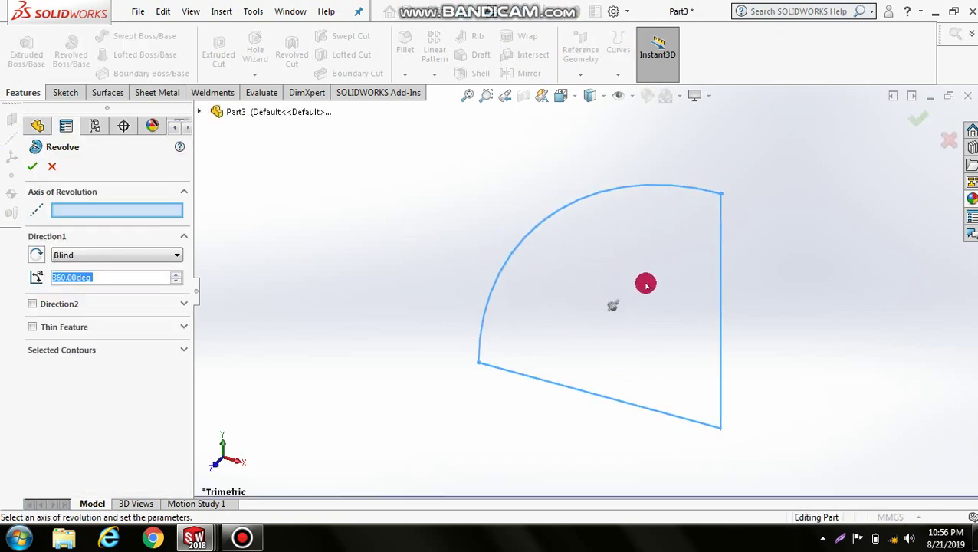
click(721, 294)
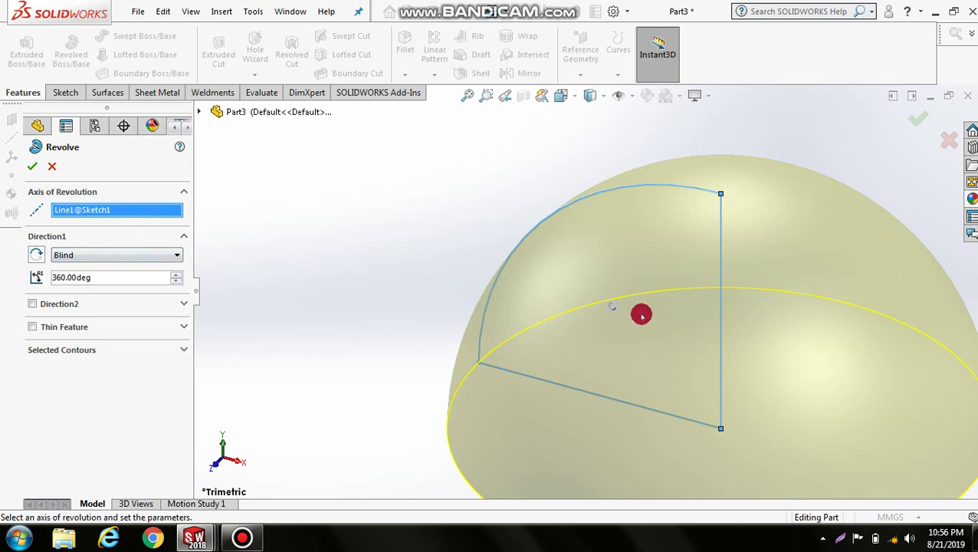
scroll(721, 296, up, 3)
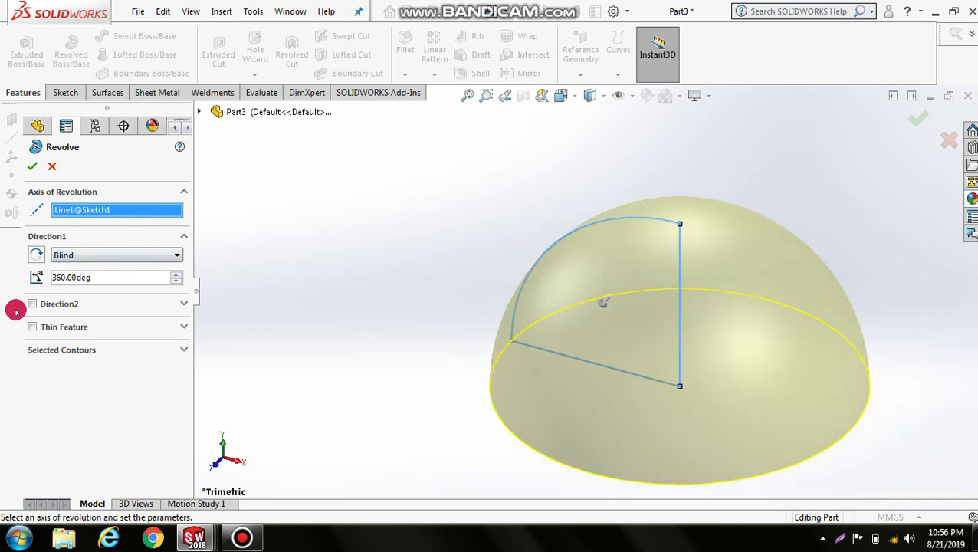
click(34, 169)
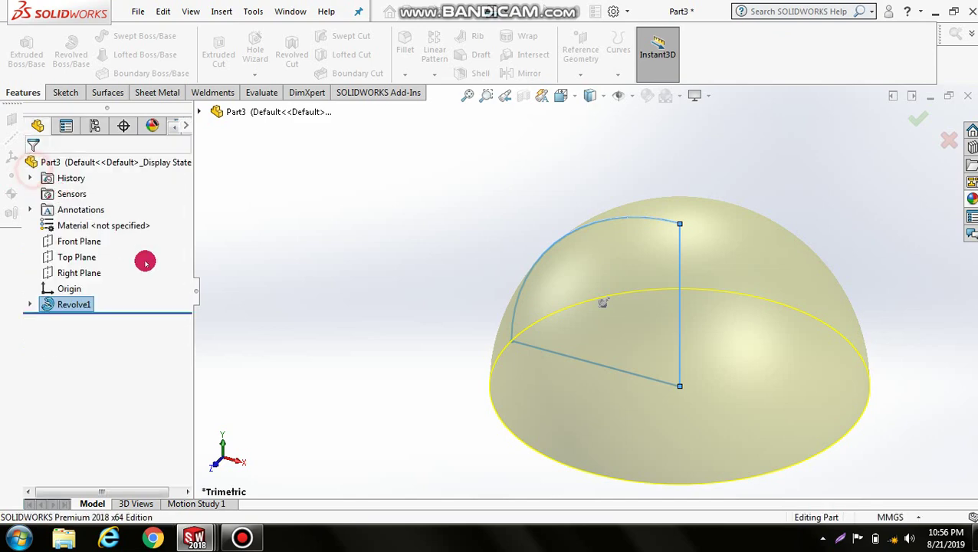
Start a Front Plane sketch, view it normal, and draw a vertical line from base centre to dome top.
click(61, 242)
click(59, 220)
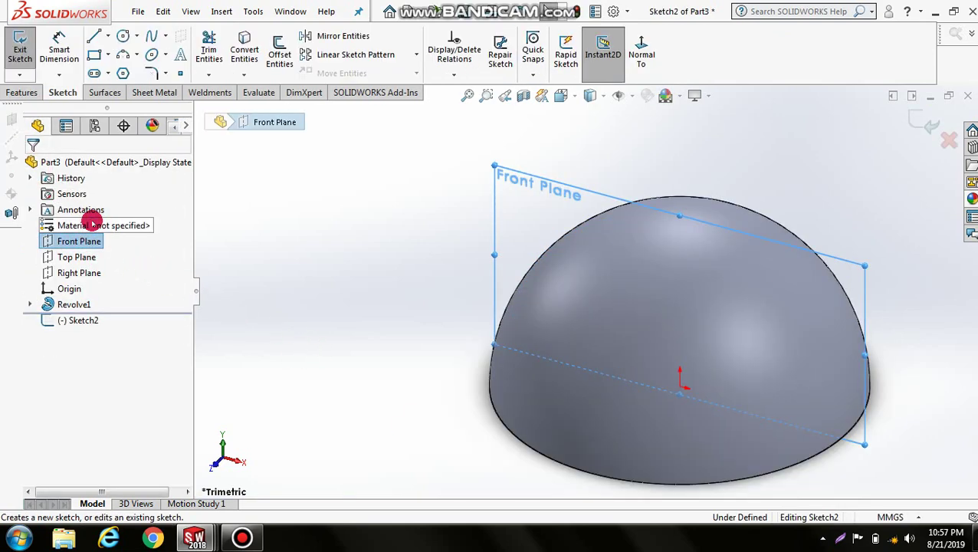
click(643, 52)
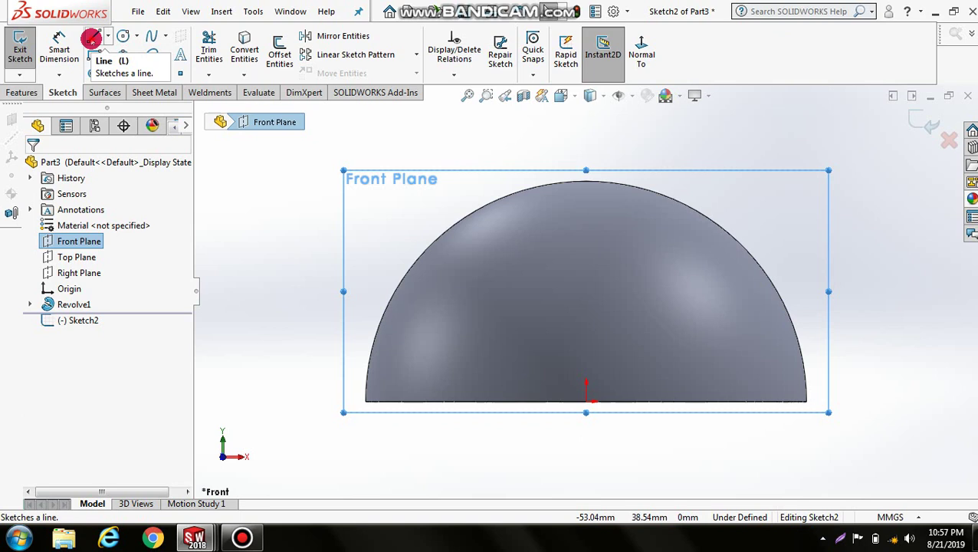
click(92, 37)
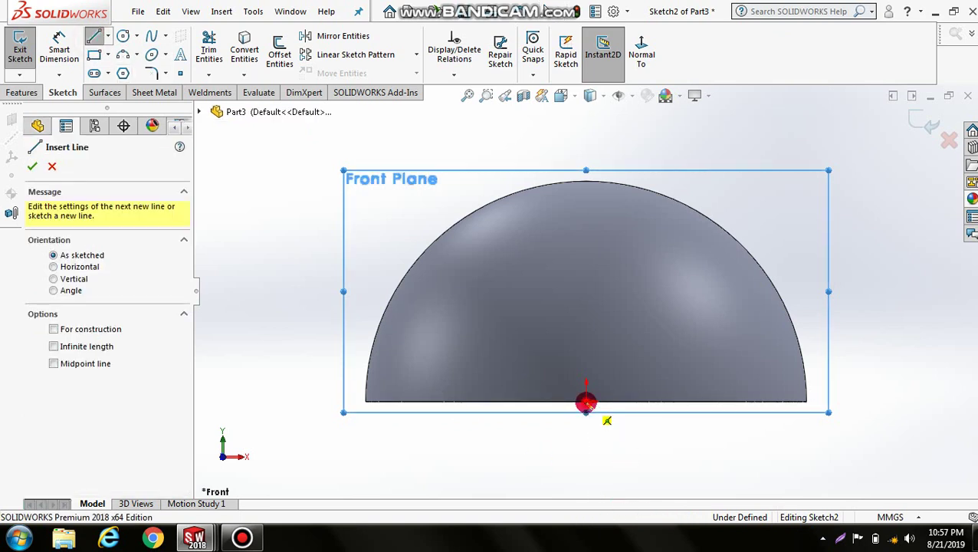
click(585, 403)
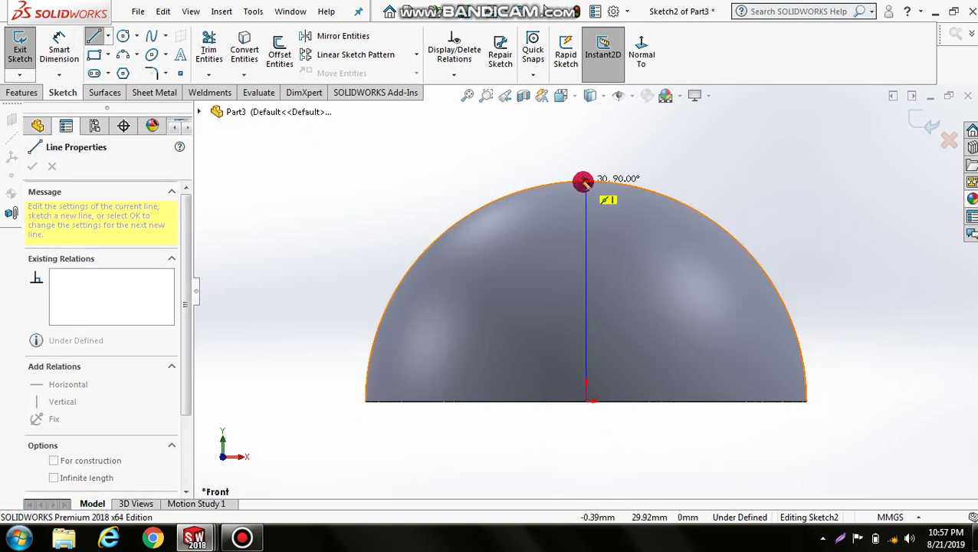
click(587, 182)
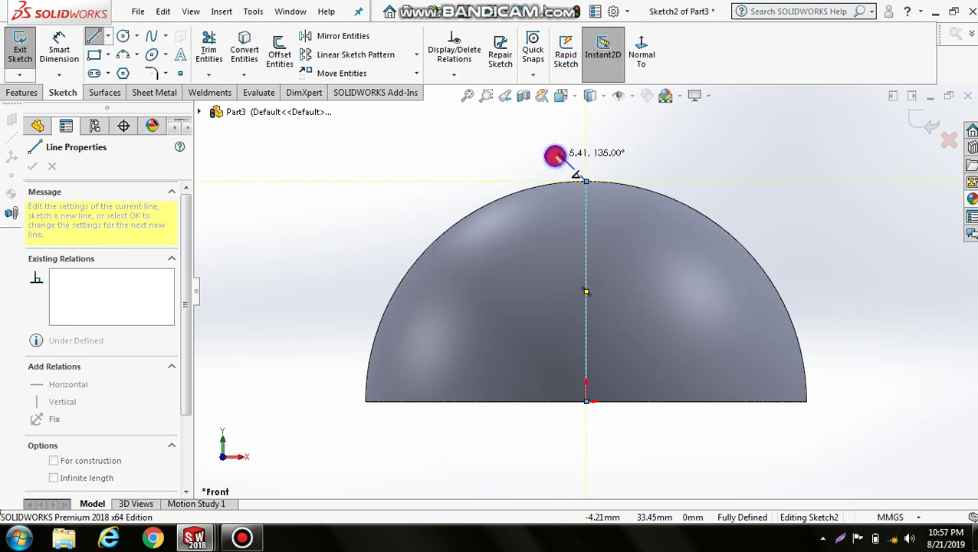
right_click(567, 166)
click(568, 168)
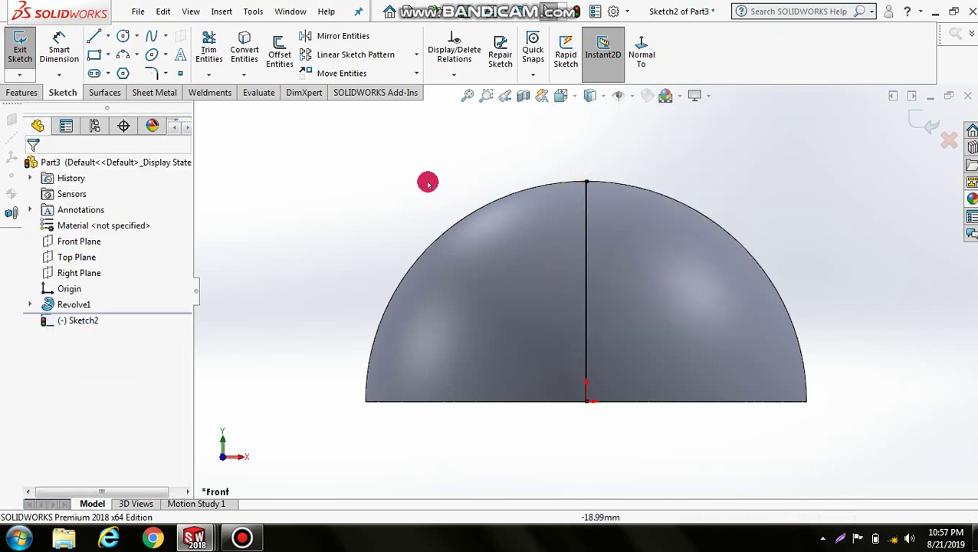
Draw a centrepoint arc from the origin along the dome outline, from the top to slightly left.
click(138, 53)
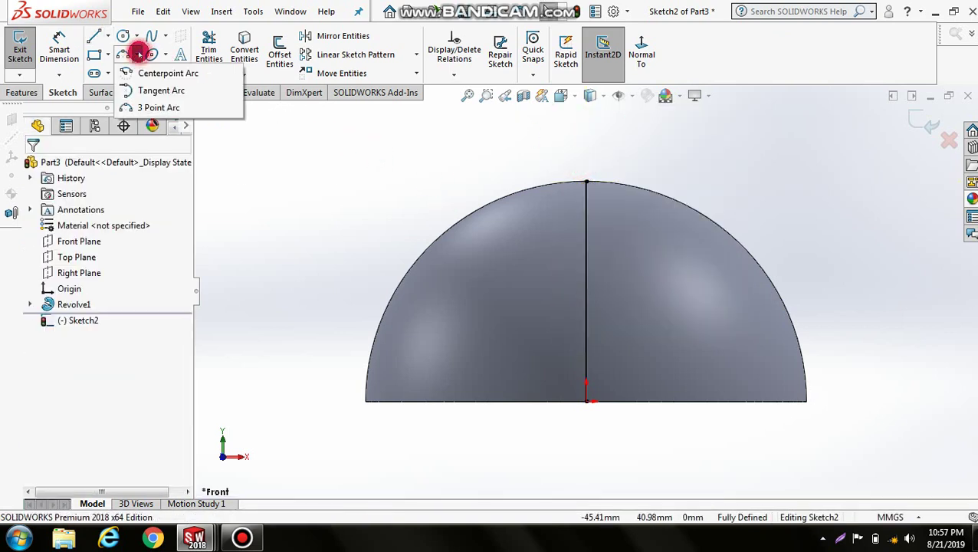
click(165, 74)
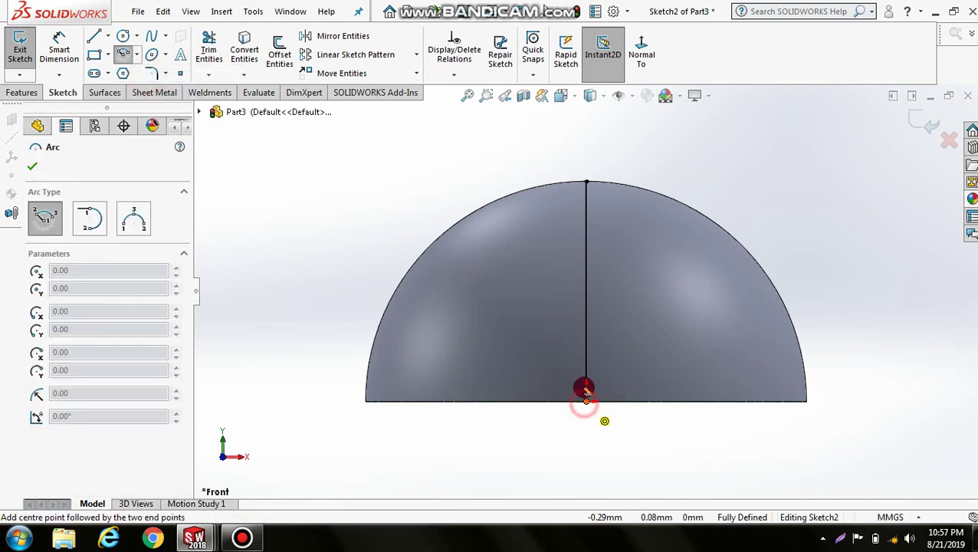
click(585, 402)
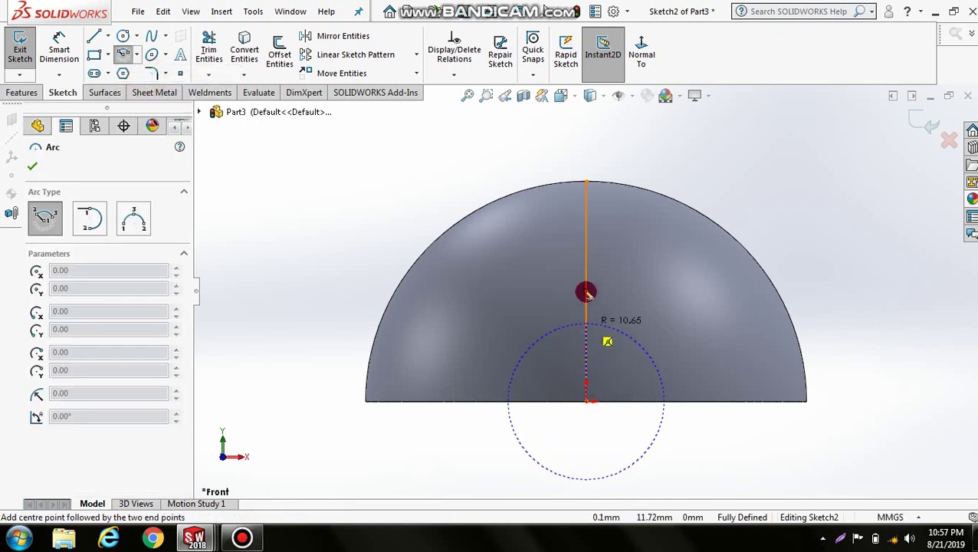
click(586, 182)
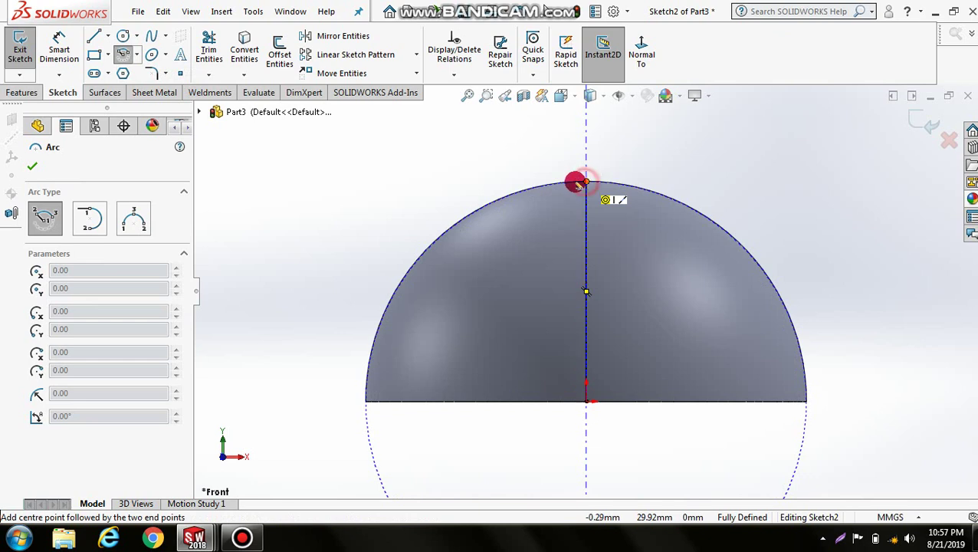
click(546, 185)
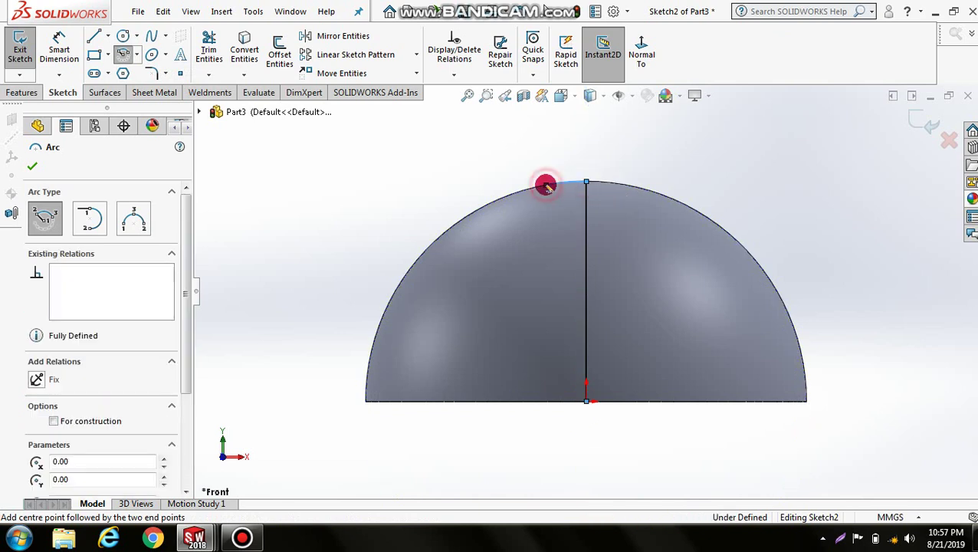
Add a three-point inner arc to the vertical line and trim away the line below it.
click(134, 57)
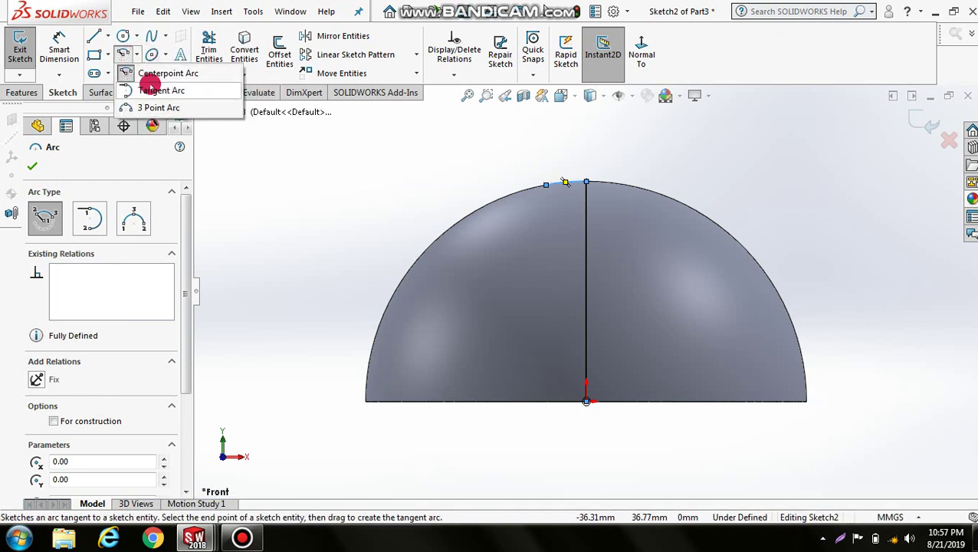
click(151, 107)
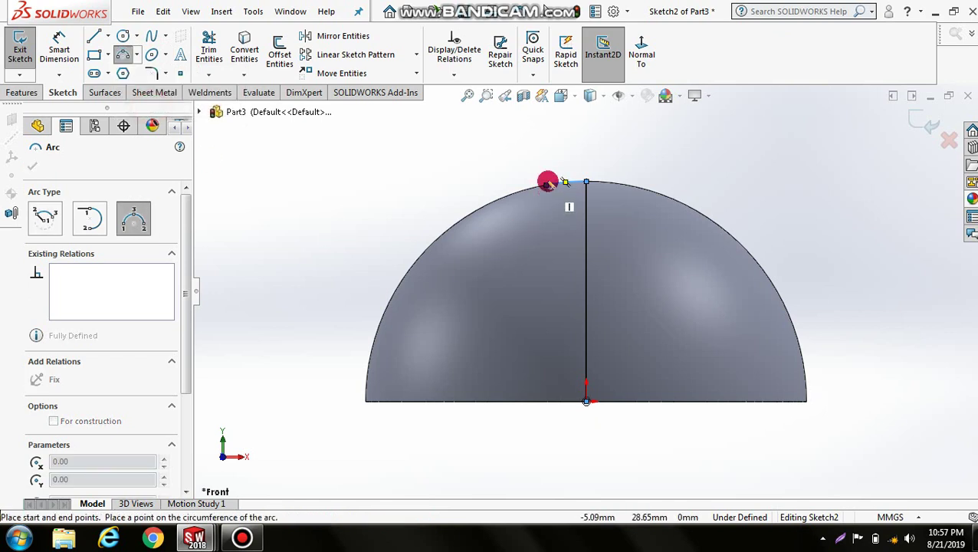
drag(544, 186, 591, 198)
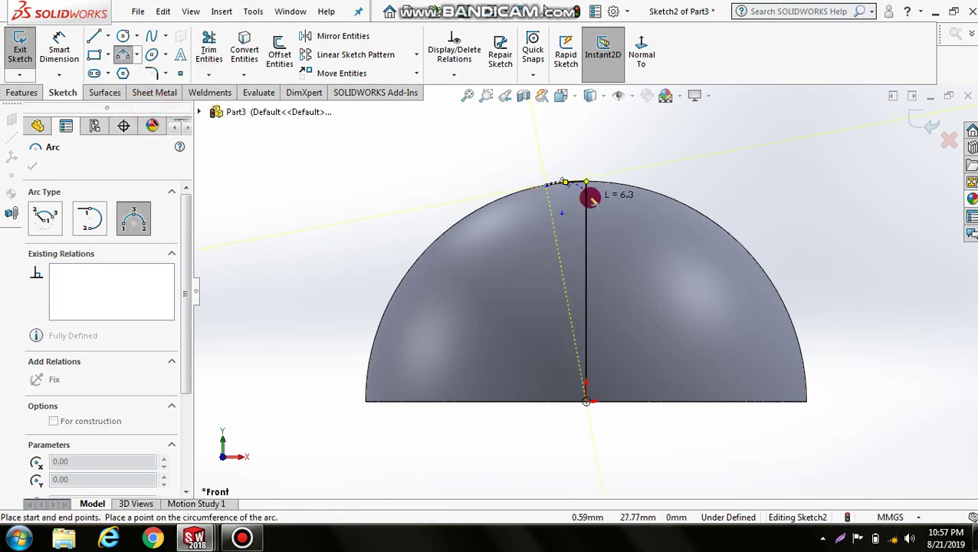
scroll(591, 198, down, 3)
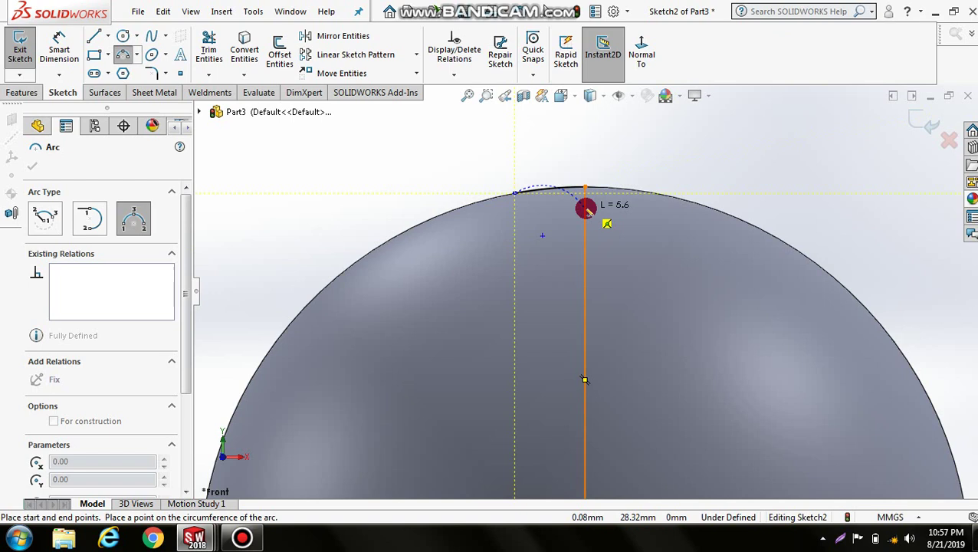
drag(585, 209, 585, 207)
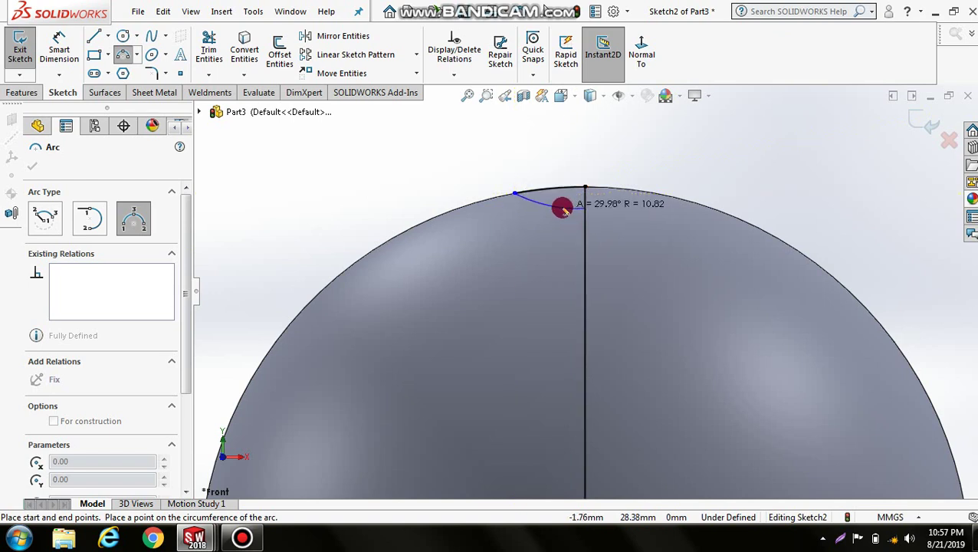
click(562, 209)
right_click(535, 161)
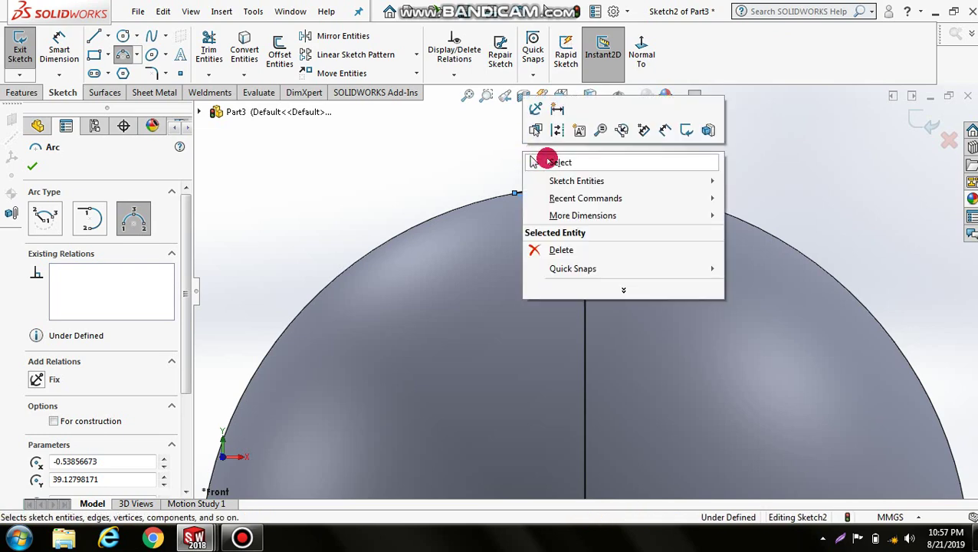
click(536, 162)
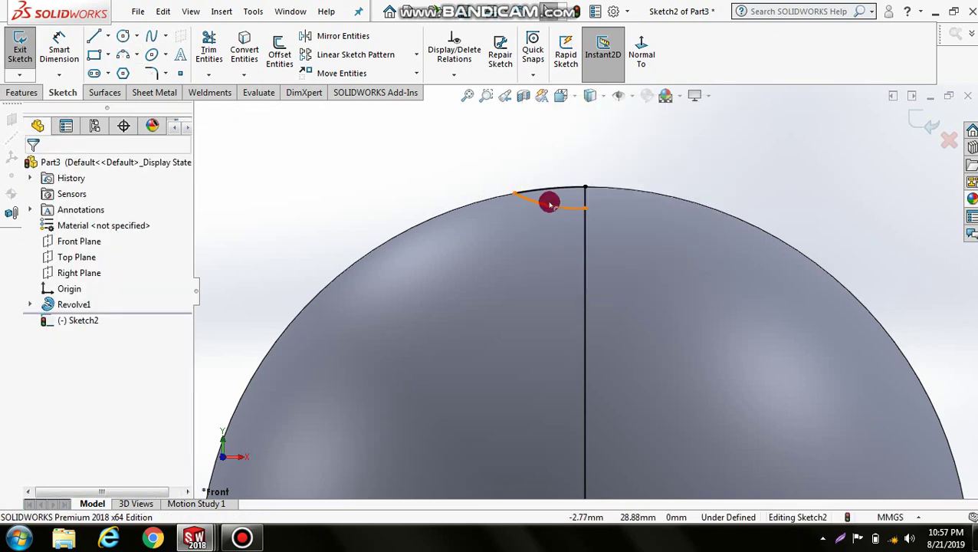
click(206, 46)
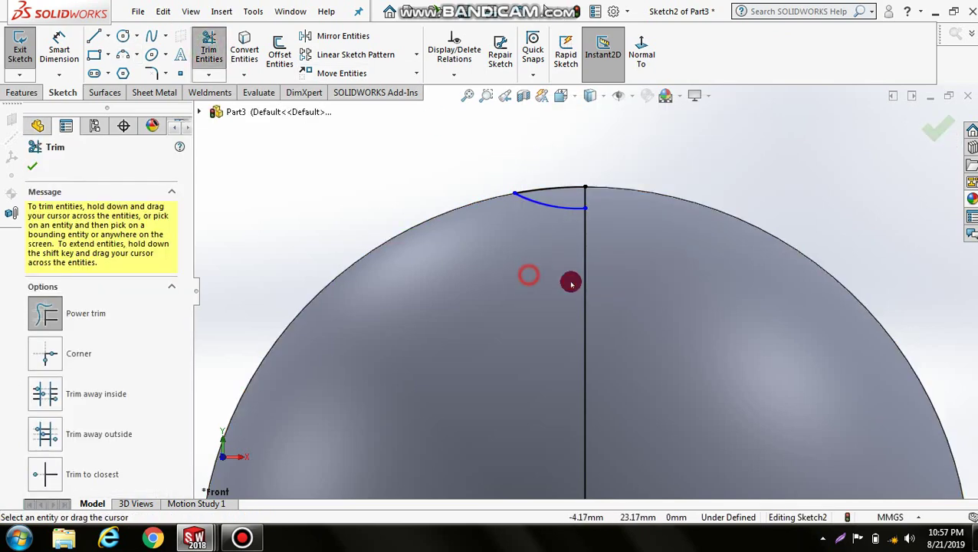
drag(571, 283, 596, 284)
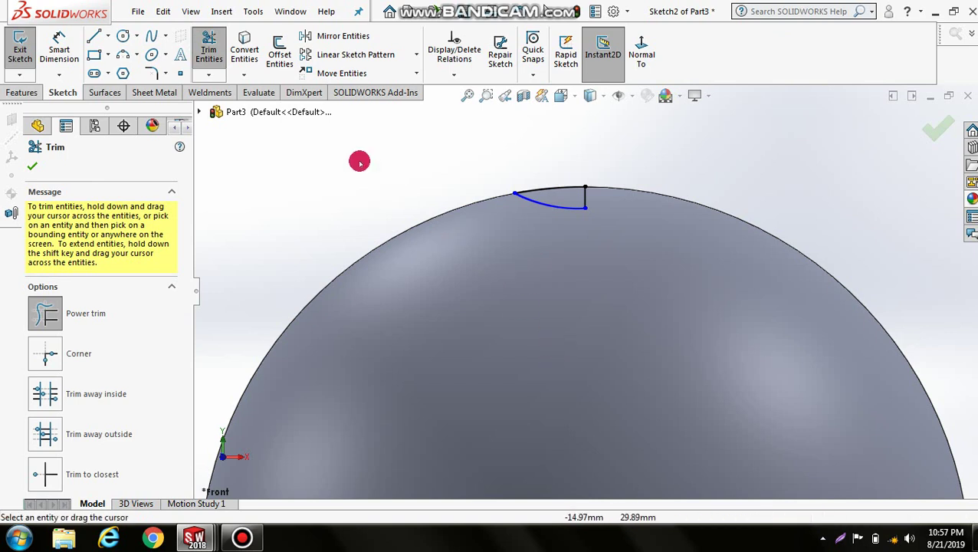
Dimension the short vertical edge to 1.5 mm and the inner arc radius to 10 mm.
click(59, 50)
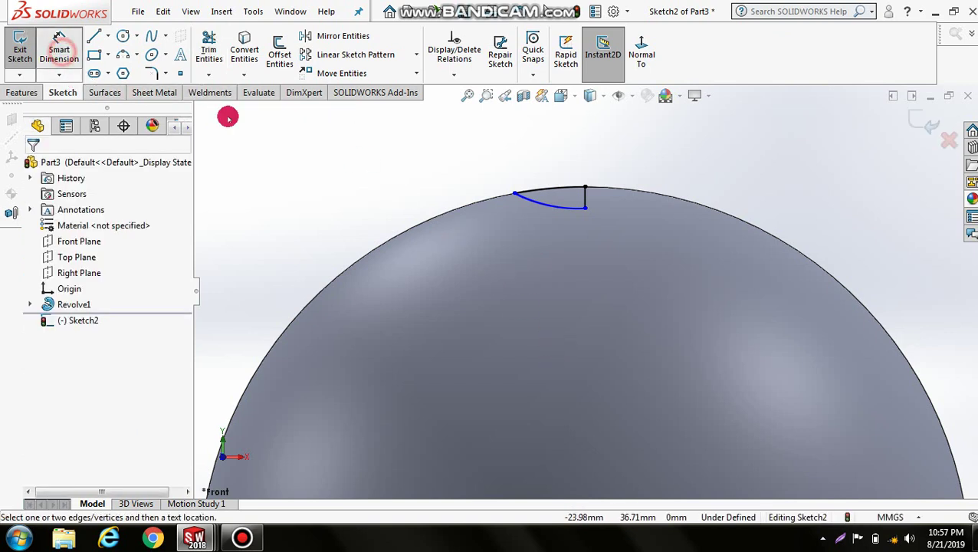
click(586, 201)
click(631, 203)
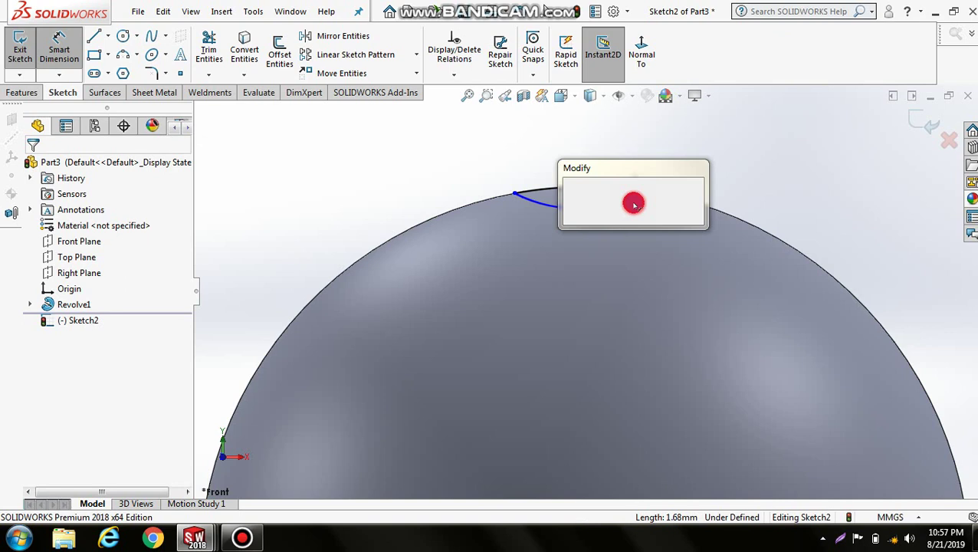
text(1.5)
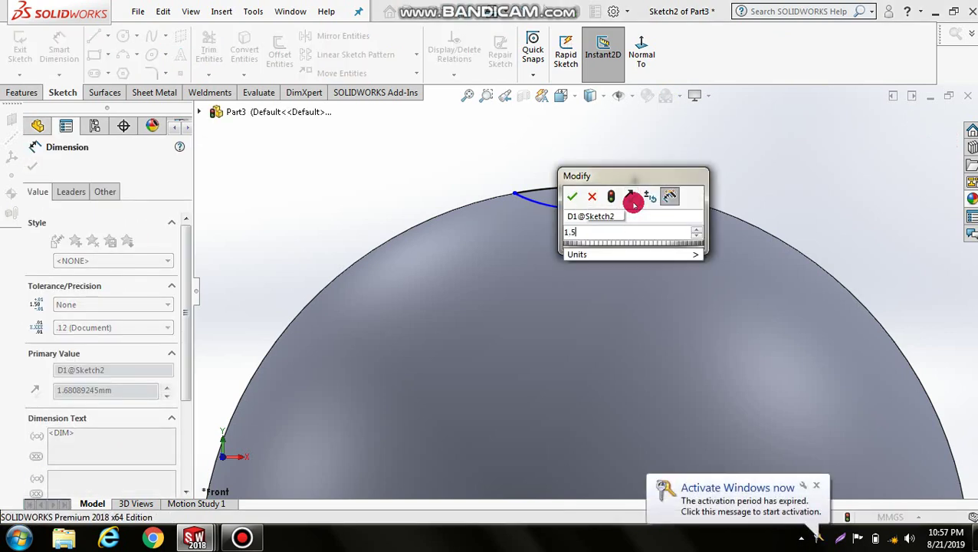
key(Return)
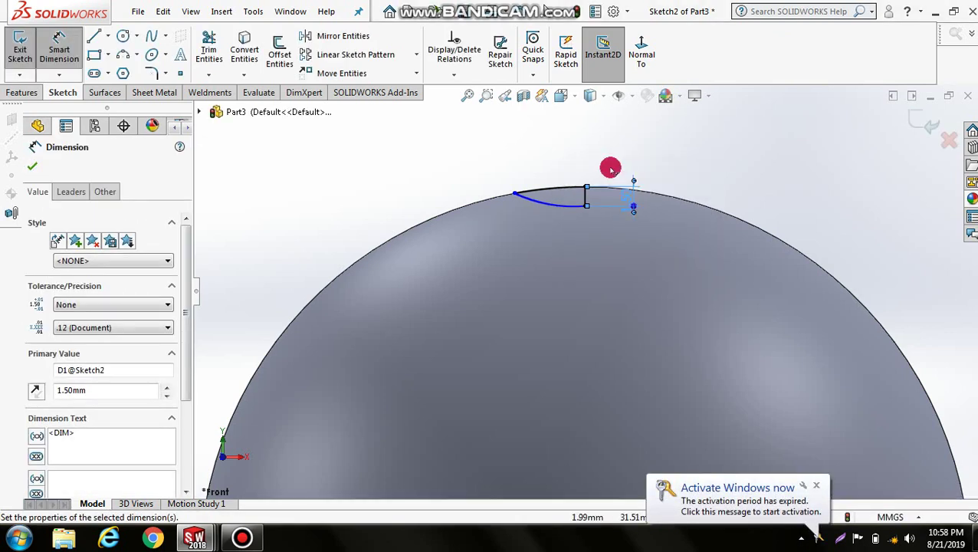
click(538, 204)
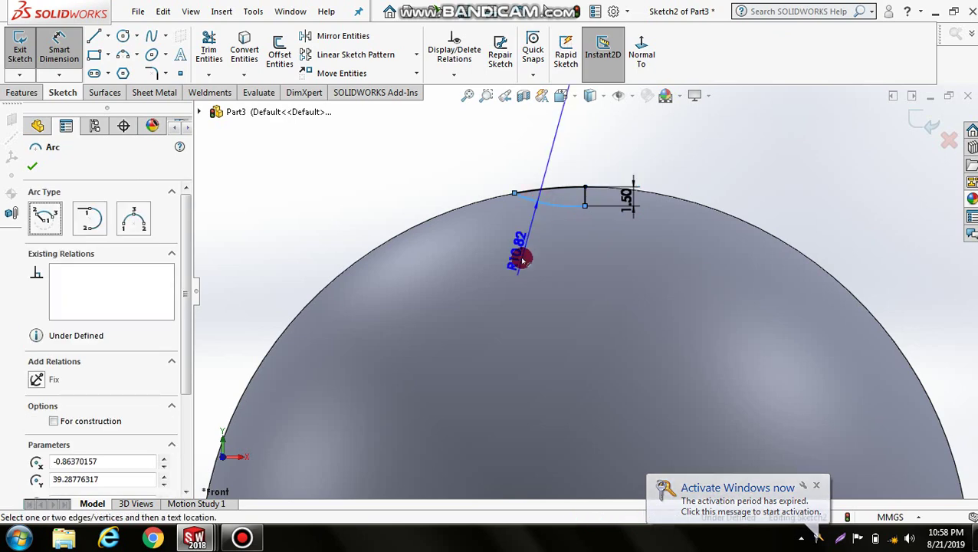
click(522, 259)
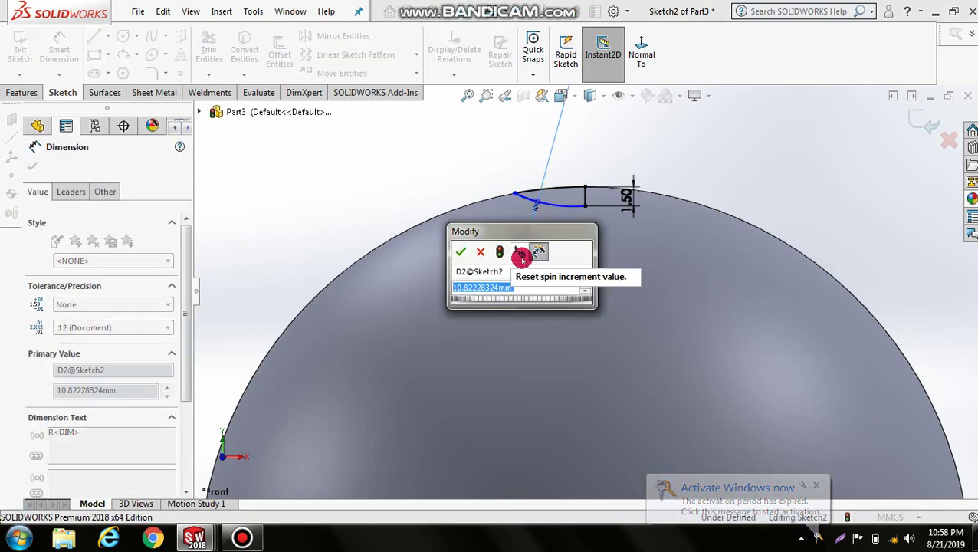
text(10)
key(Return)
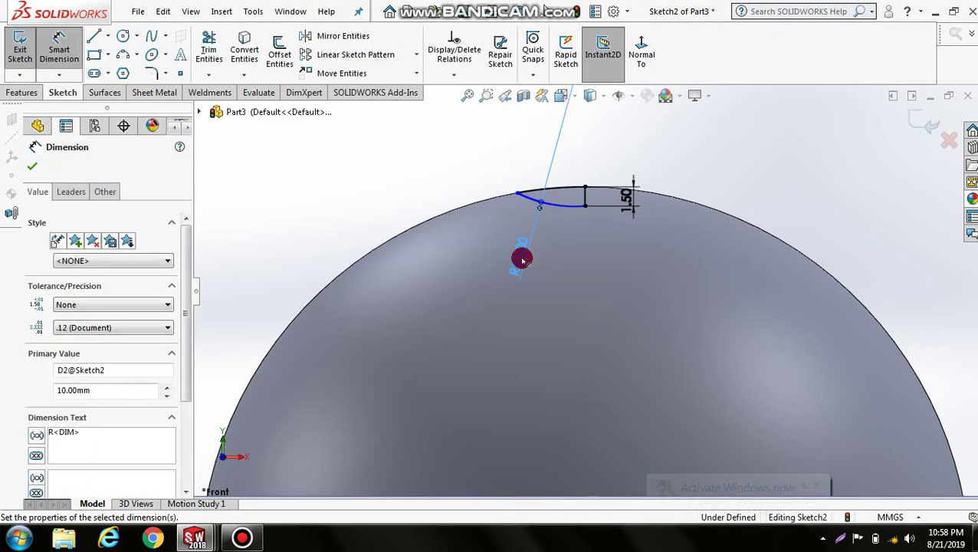
Dimension the profile width to 4 mm between the arc's left endpoint and the top point.
click(516, 194)
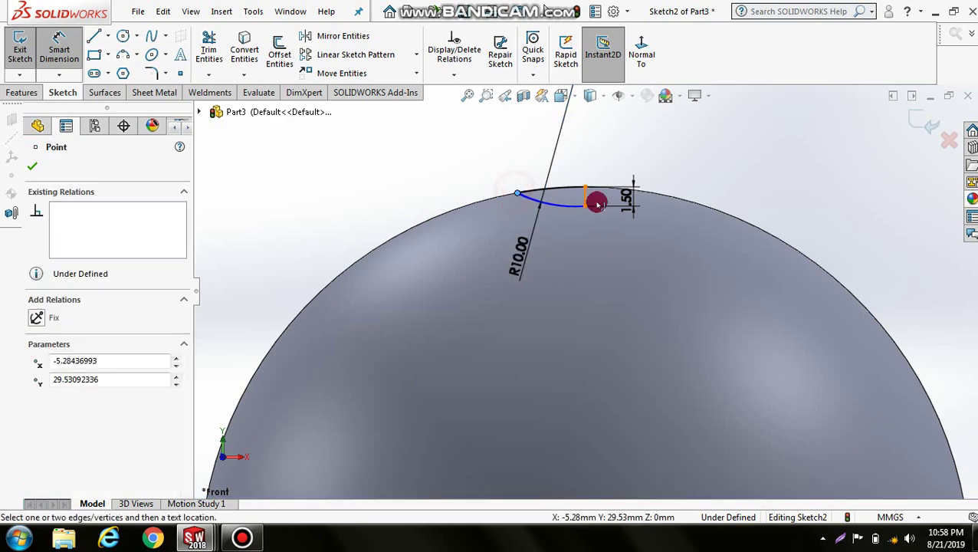
click(585, 187)
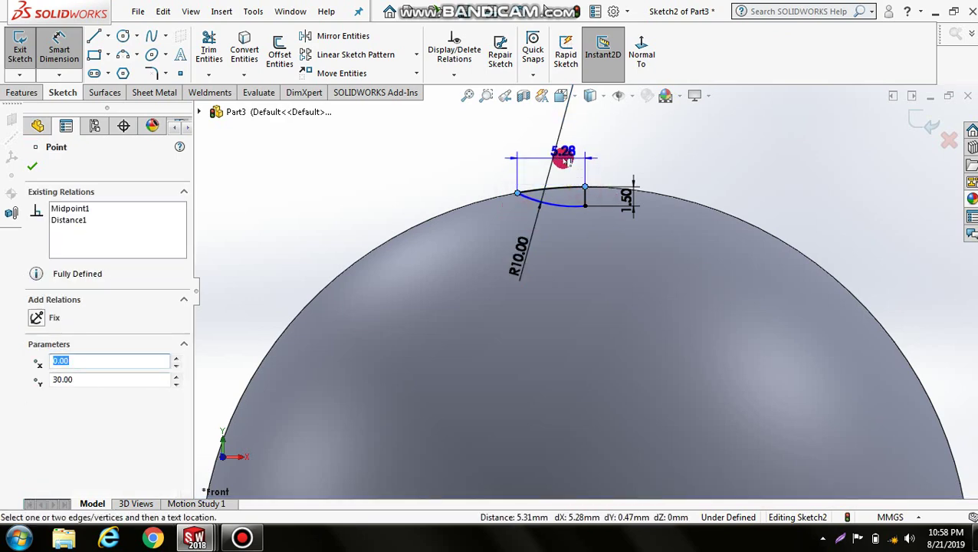
click(563, 155)
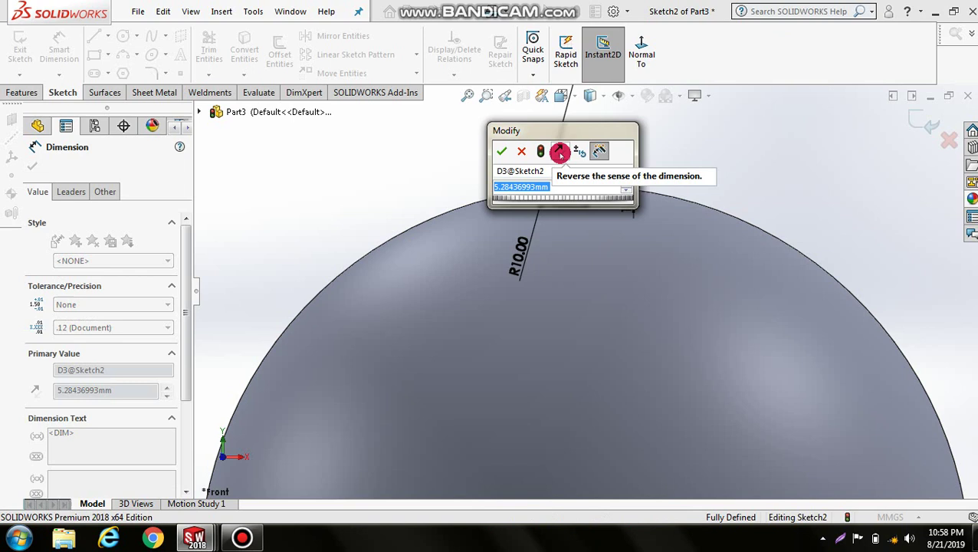
text(4)
key(Return)
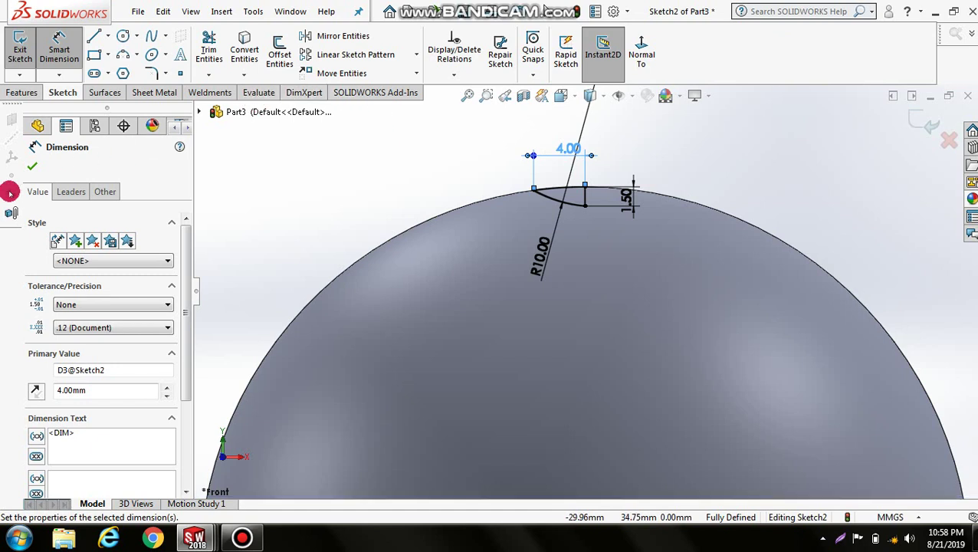
click(32, 166)
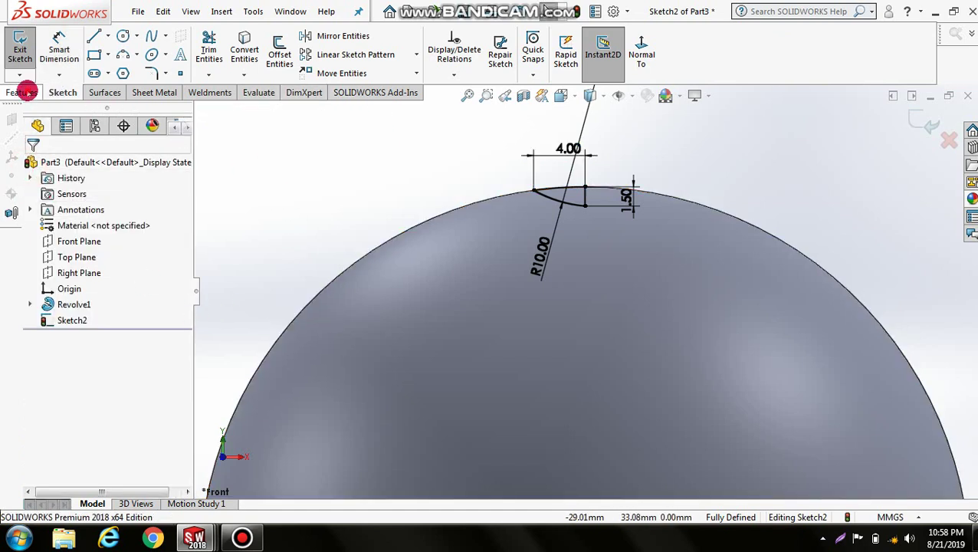
Revolve-cut the dimple profile 360° about its short vertical line to recess the dome's top.
click(23, 92)
click(292, 58)
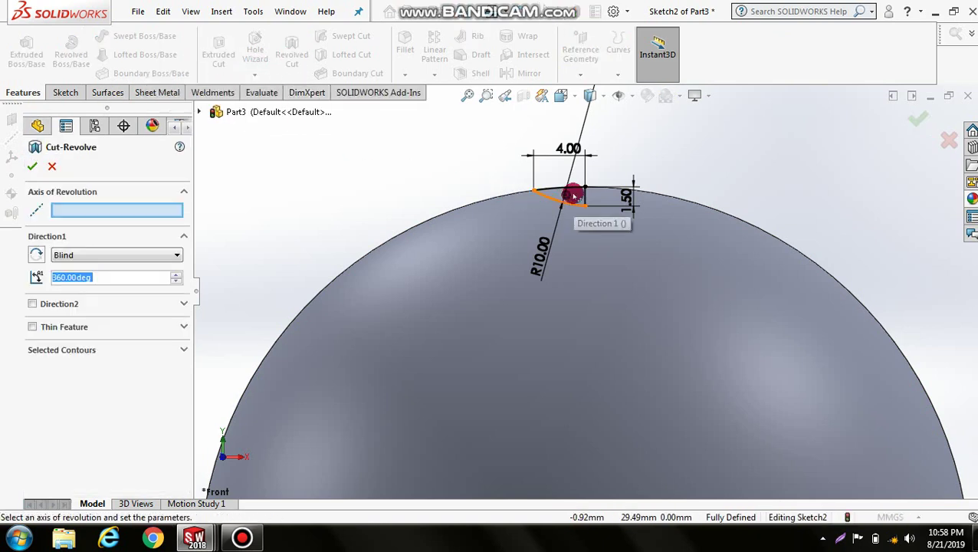
click(132, 211)
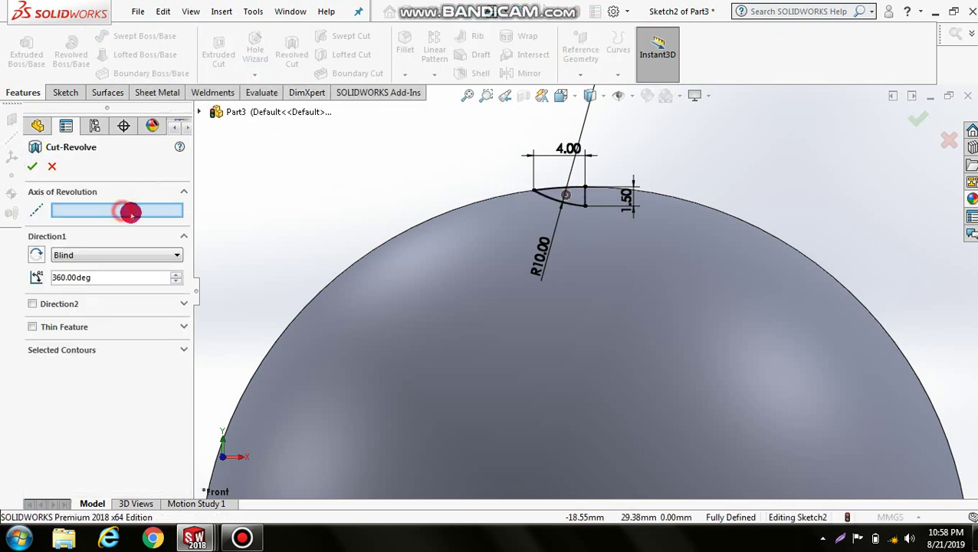
click(583, 196)
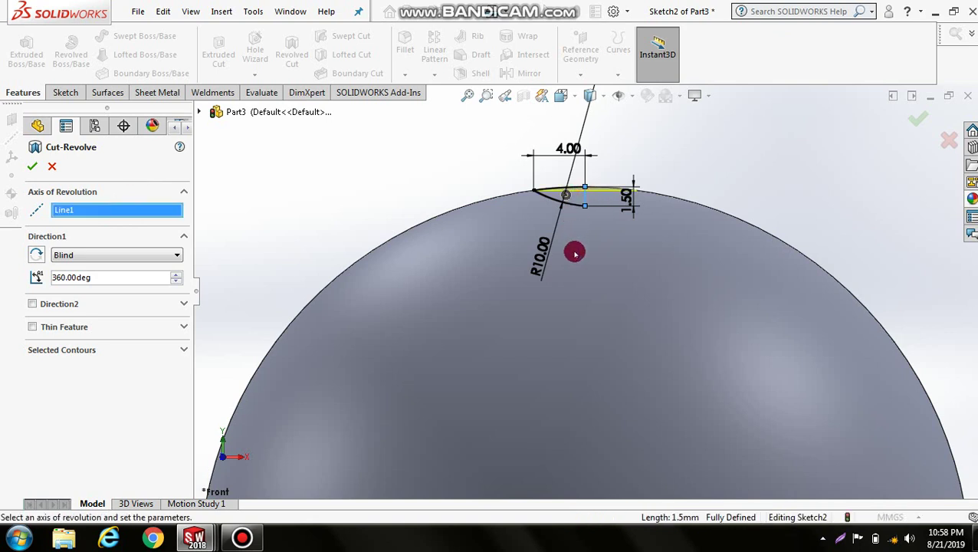
mouse_move(576, 253)
middle_down()
mouse_move(579, 289)
mouse_move(572, 278)
middle_up()
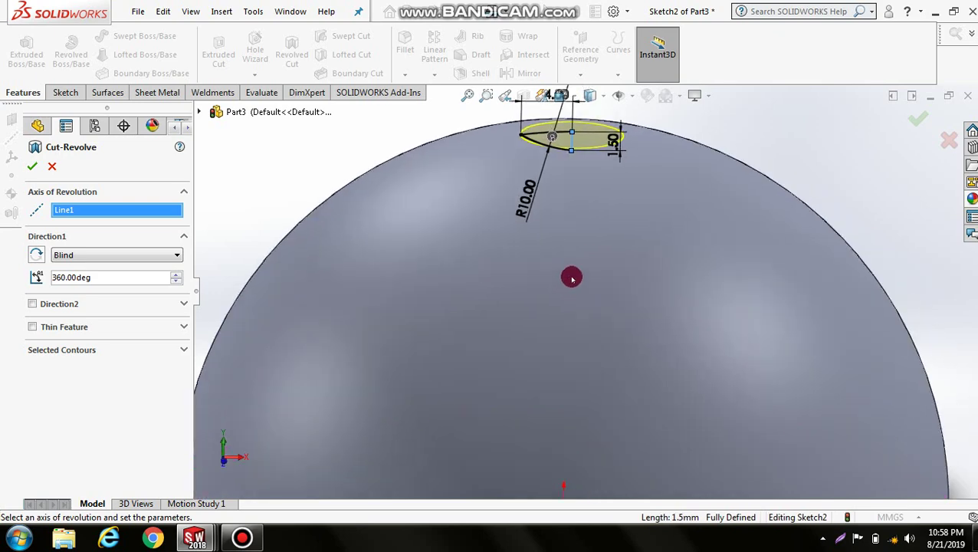
click(32, 166)
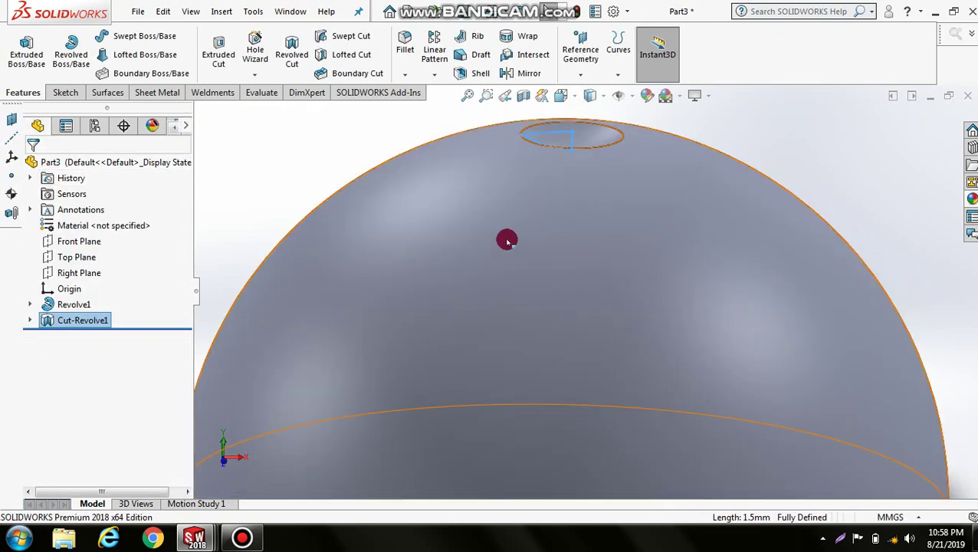
scroll(510, 246, up, 5)
middle_drag(583, 343, 587, 332)
scroll(587, 331, up, 3)
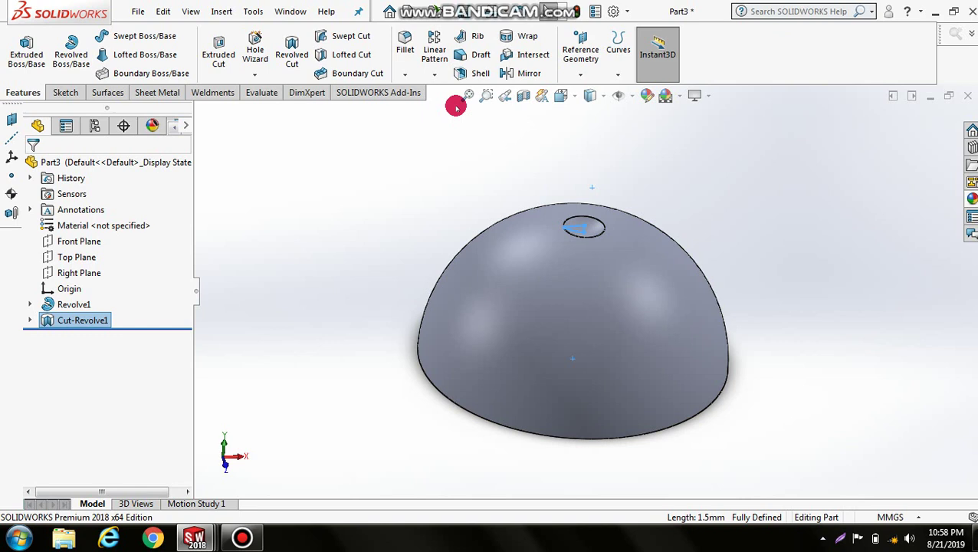
Sketch a 30 mm horizontal line on the Front Plane from the origin to the dome's right base edge.
click(432, 76)
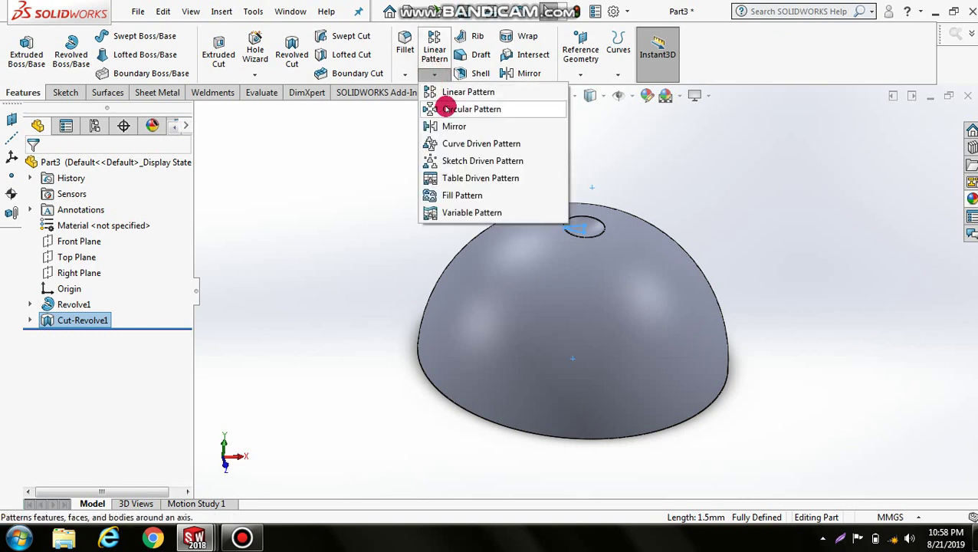
click(68, 92)
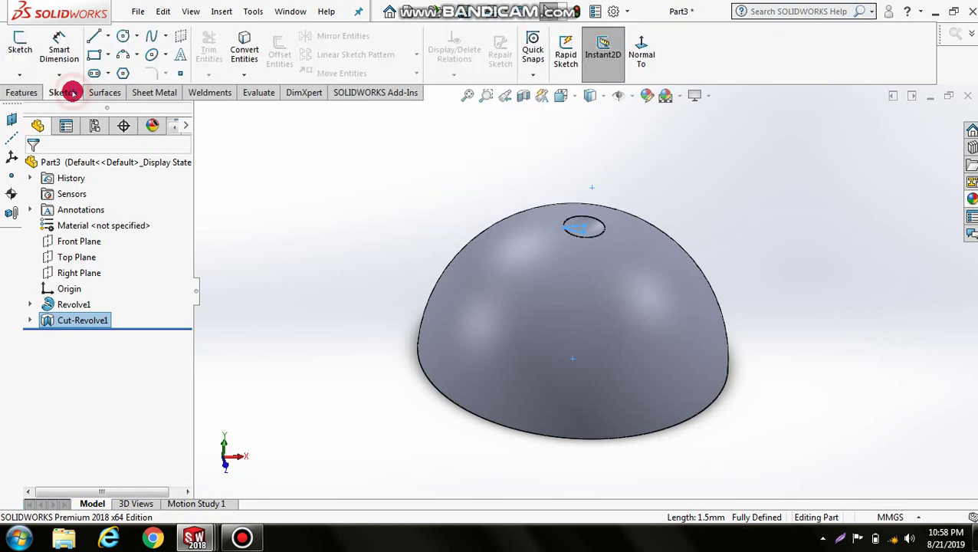
click(91, 37)
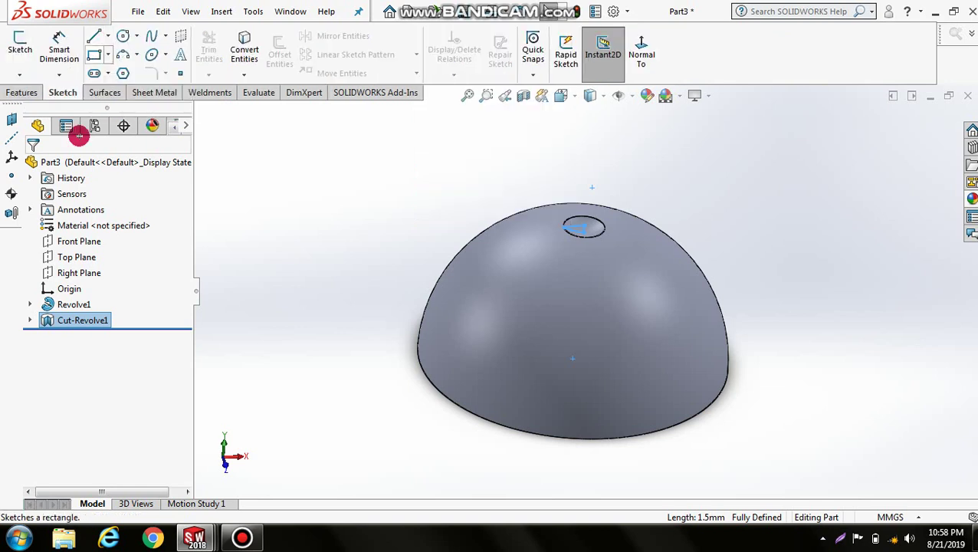
click(71, 241)
click(79, 224)
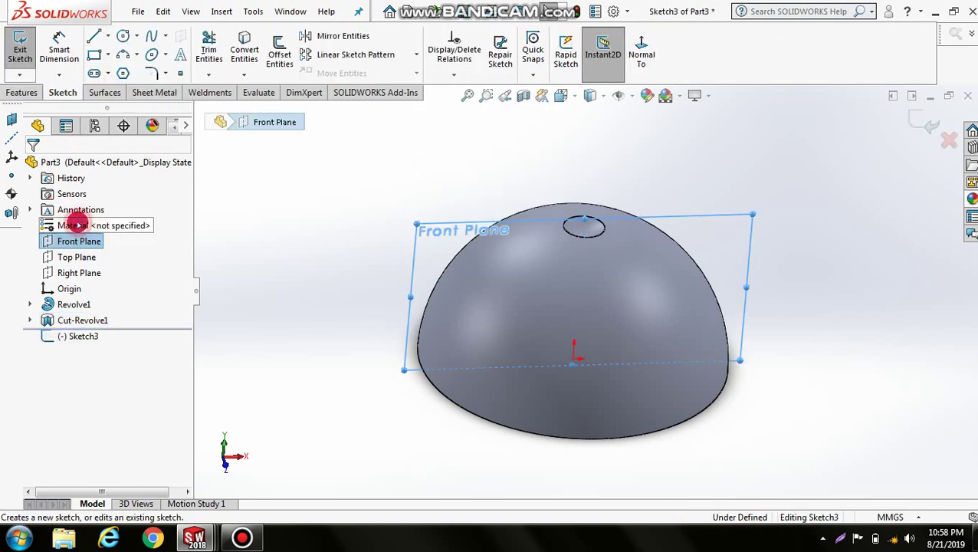
click(637, 50)
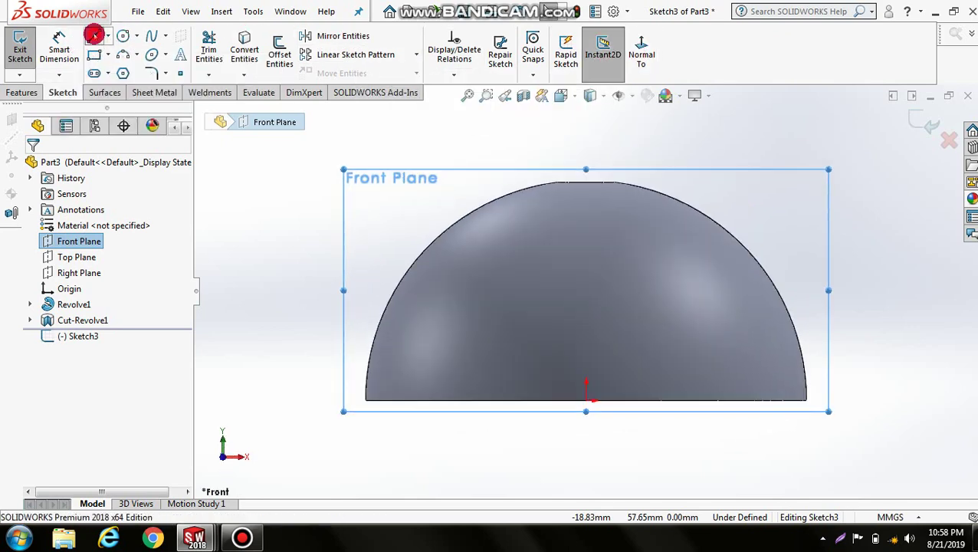
click(94, 35)
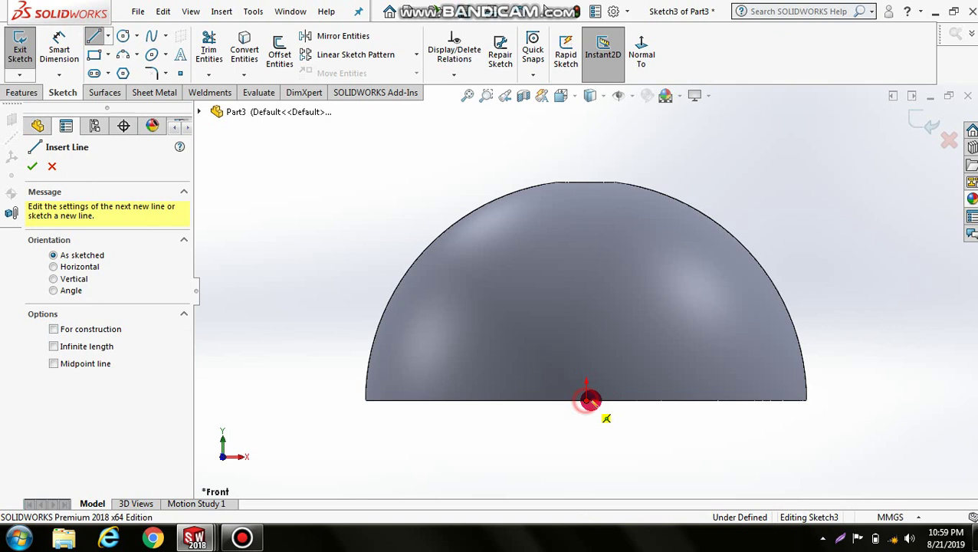
click(585, 399)
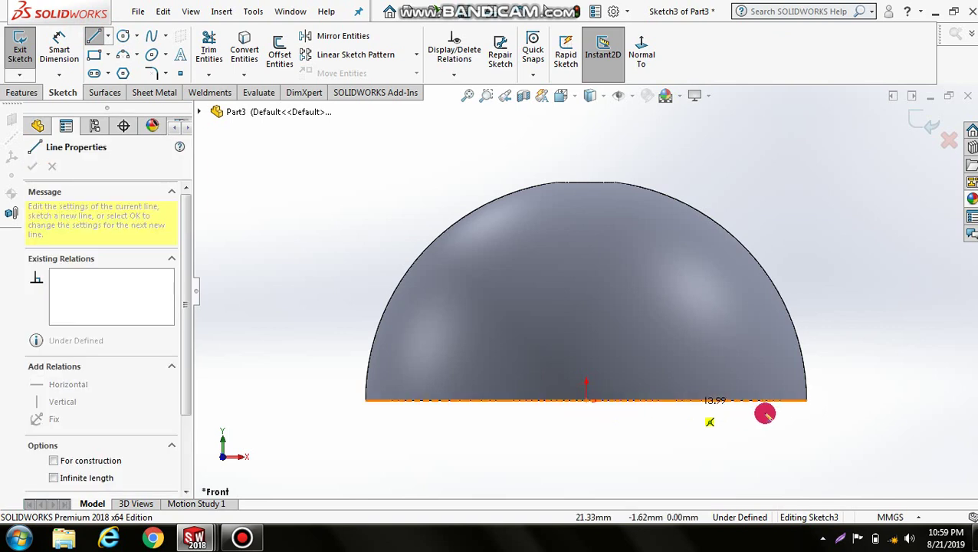
click(803, 399)
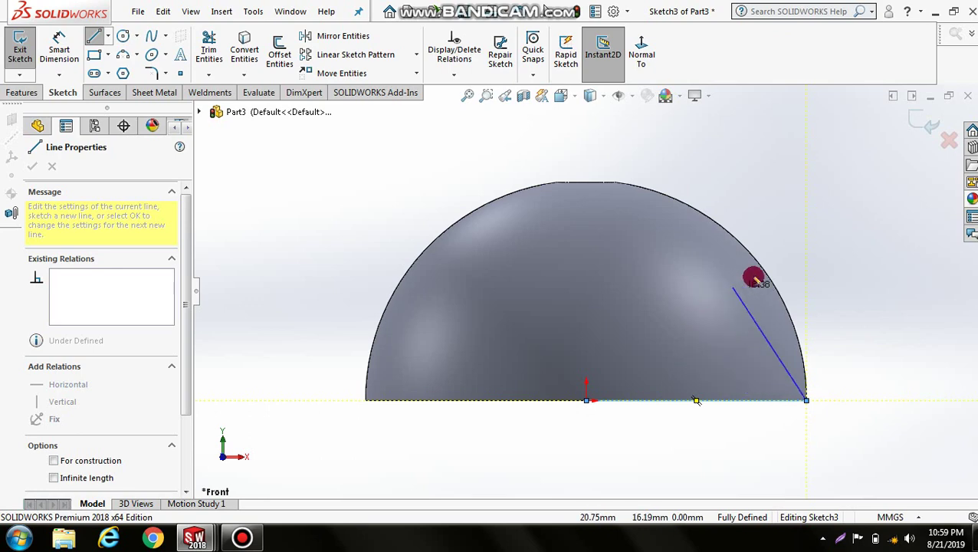
right_click(810, 267)
click(815, 273)
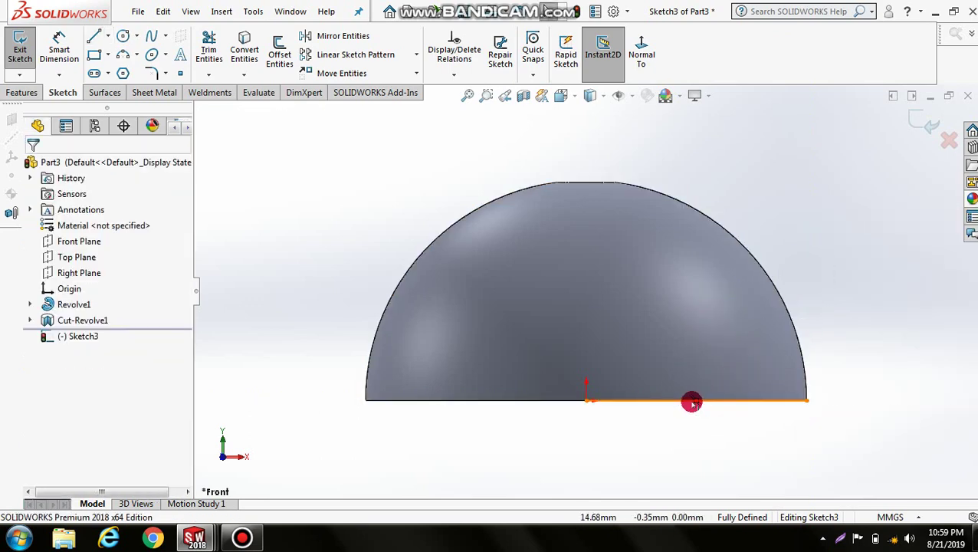
click(919, 122)
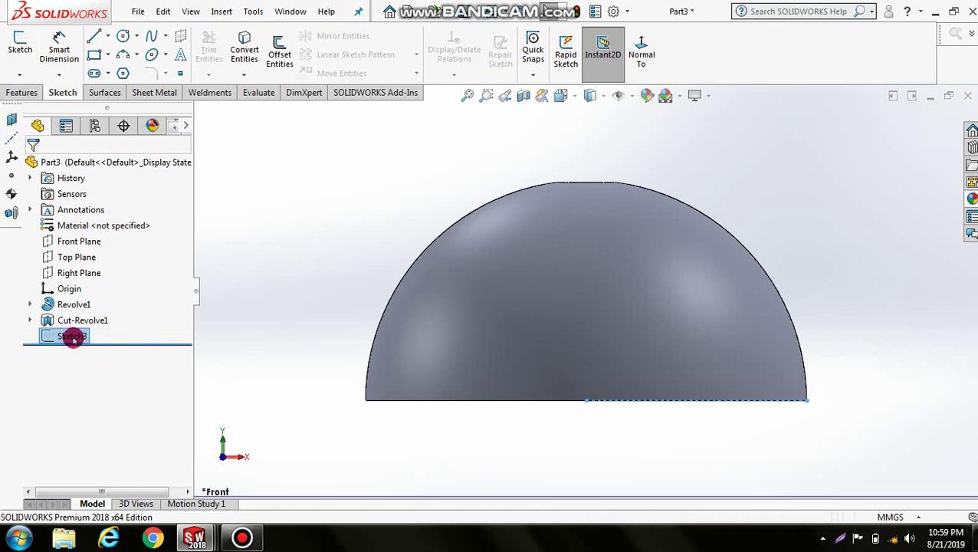
Start a circular pattern using the Sketch3 line as its axis.
drag(68, 336, 36, 338)
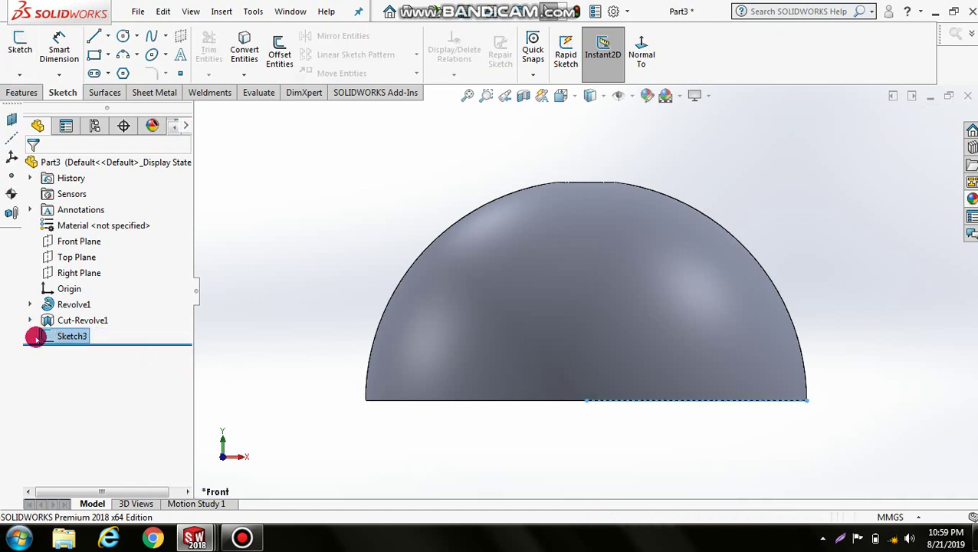
click(22, 92)
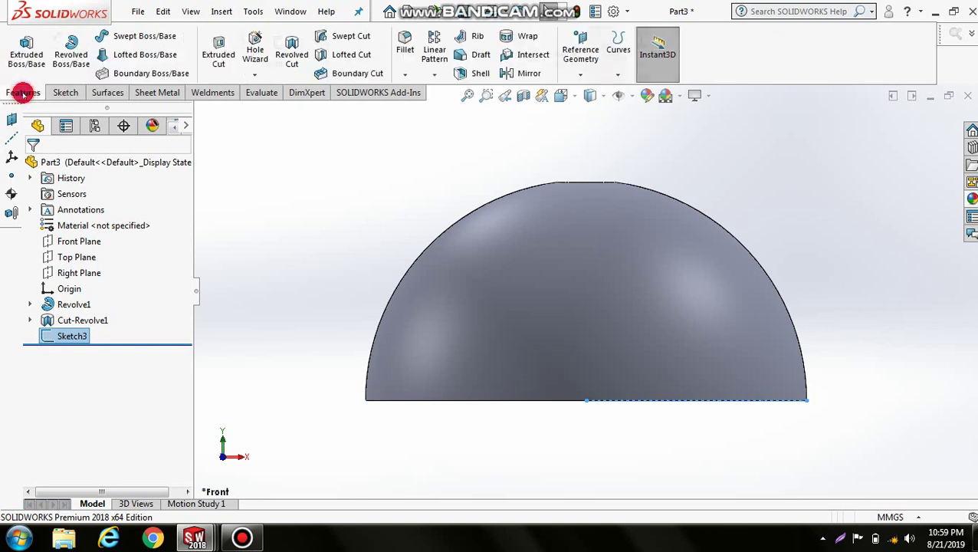
click(429, 76)
click(441, 106)
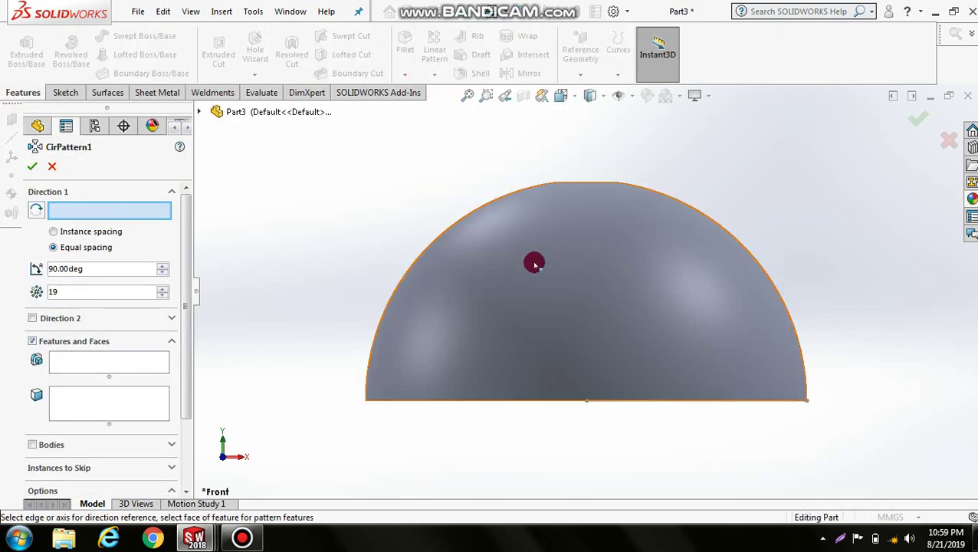
click(628, 400)
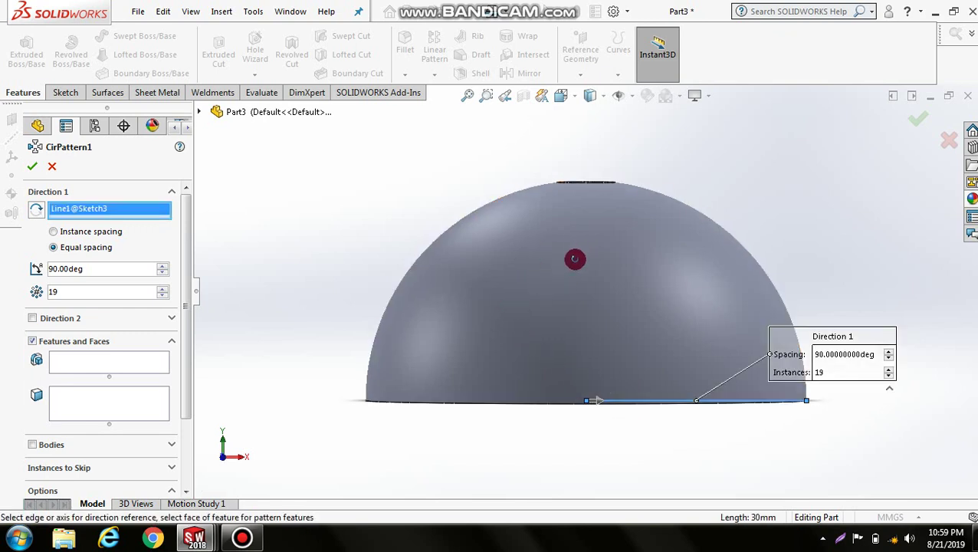
middle_drag(575, 260, 558, 293)
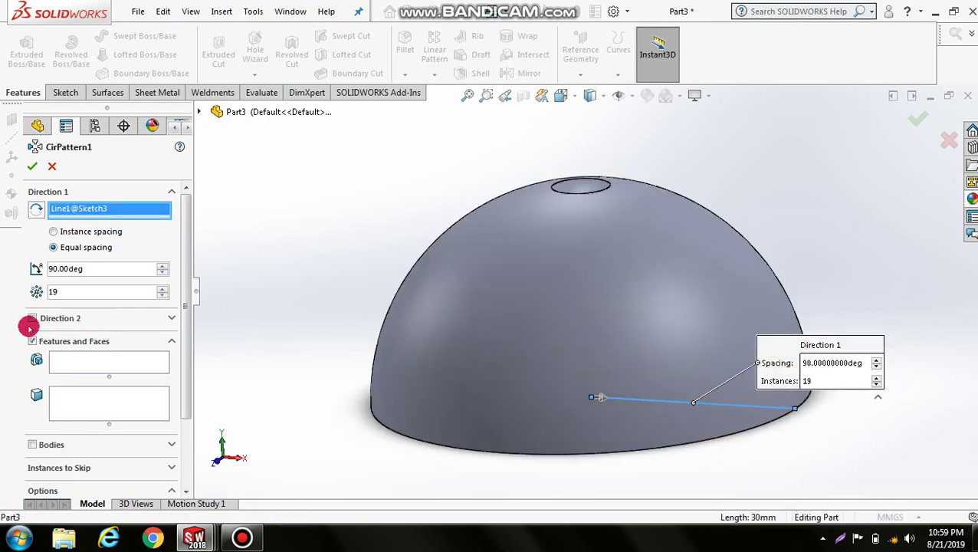
Pattern Cut-Revolve1 with 6 equally spaced instances over 90° and confirm.
click(66, 358)
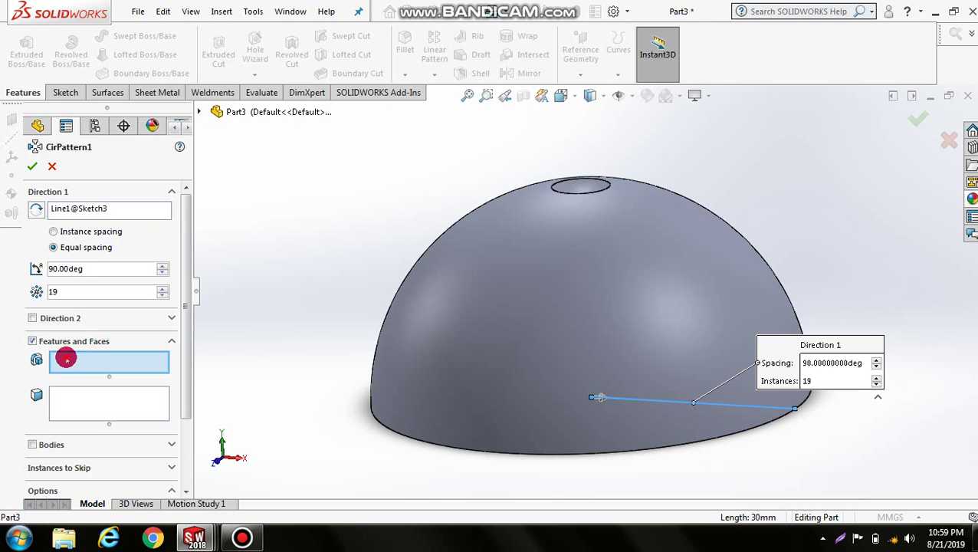
click(299, 112)
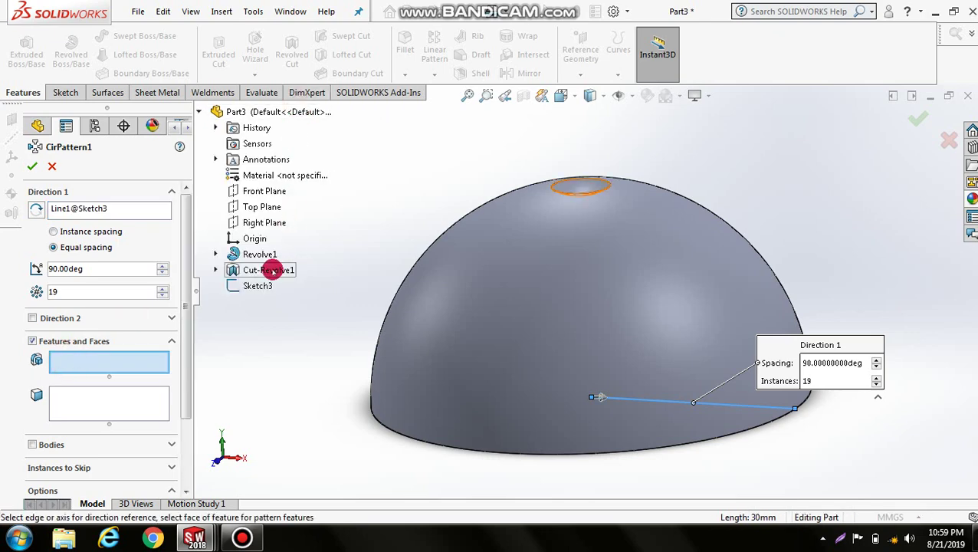
click(275, 270)
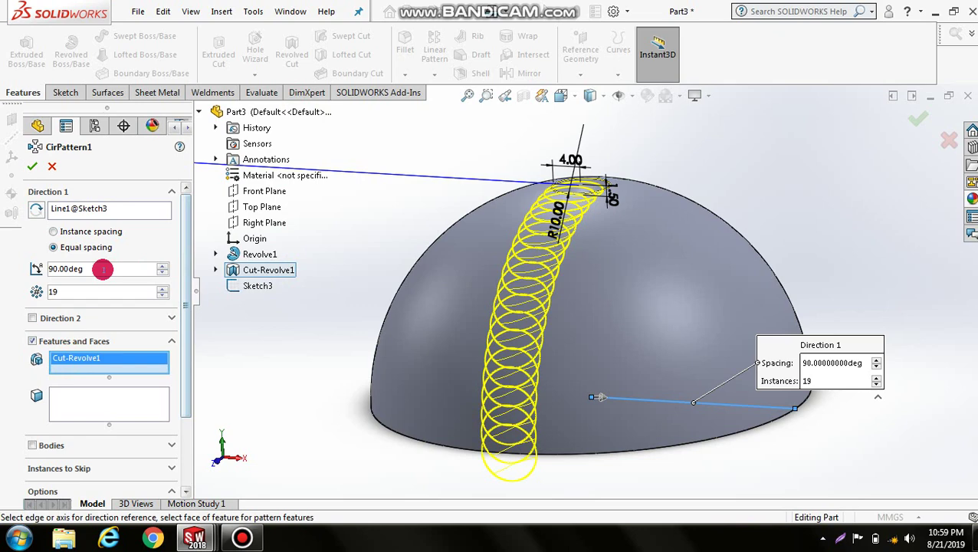
double_click(91, 290)
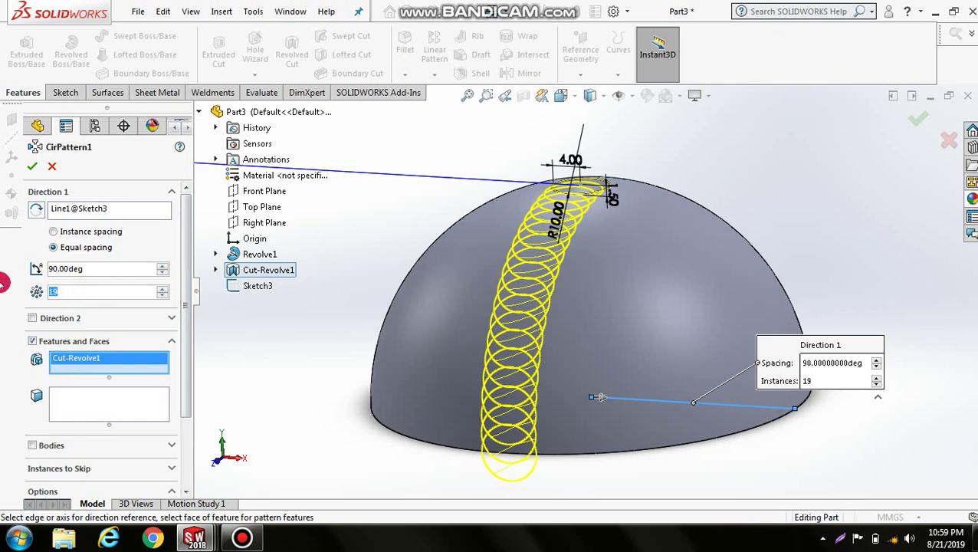
text(6)
key(Return)
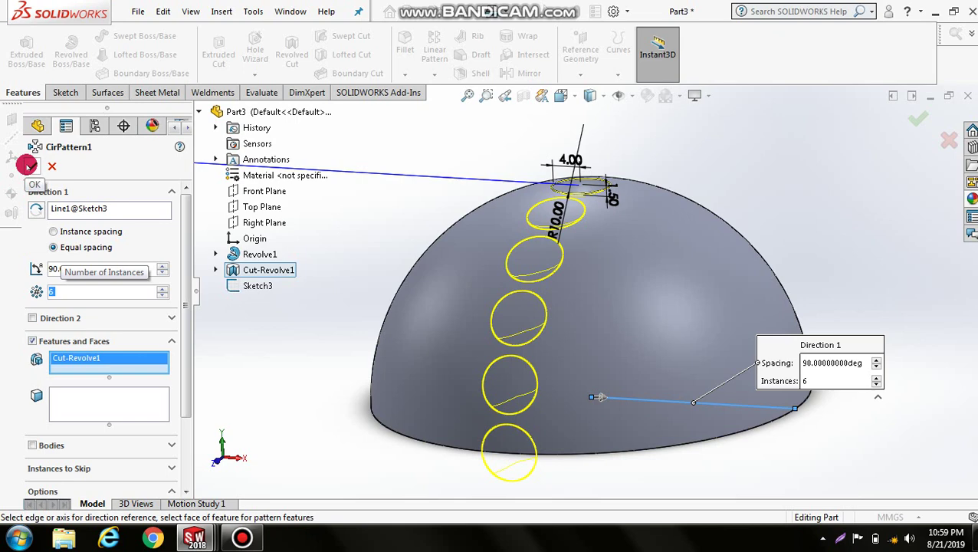
click(29, 166)
Turn on View Temporary Axes from Hide/Show Items to reveal the dome's central axis.
mouse_move(603, 360)
middle_down()
mouse_move(605, 351)
mouse_move(592, 349)
mouse_move(520, 365)
mouse_move(526, 415)
mouse_move(578, 409)
mouse_move(543, 420)
middle_up()
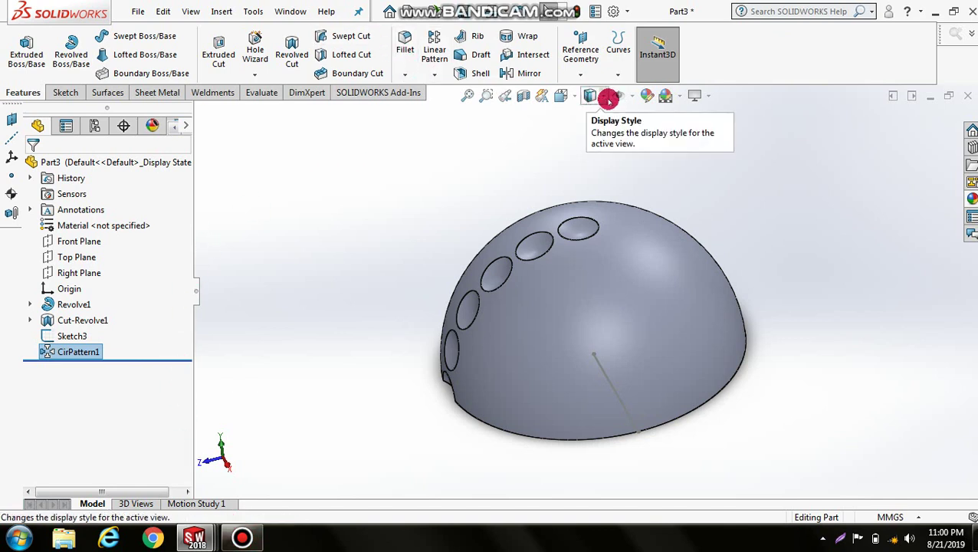
click(630, 97)
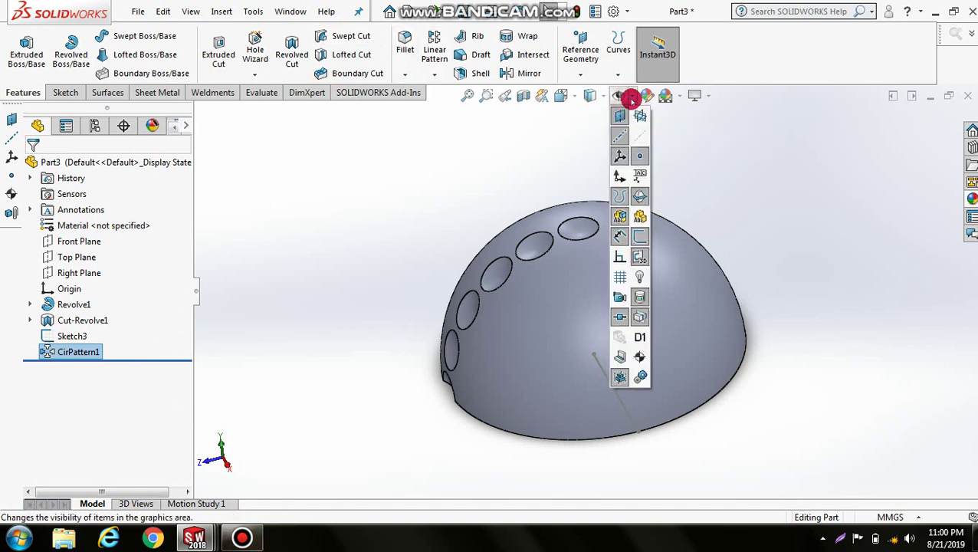
click(640, 136)
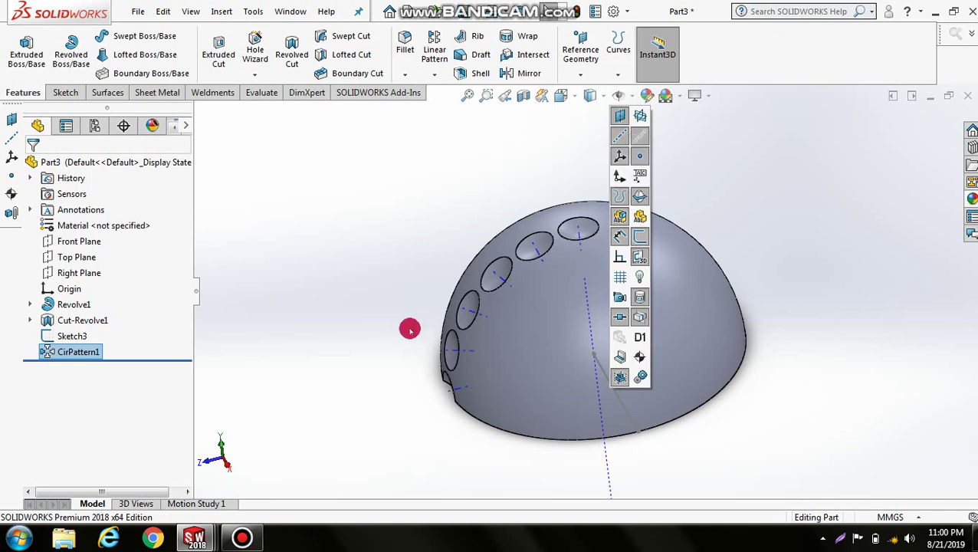
click(270, 273)
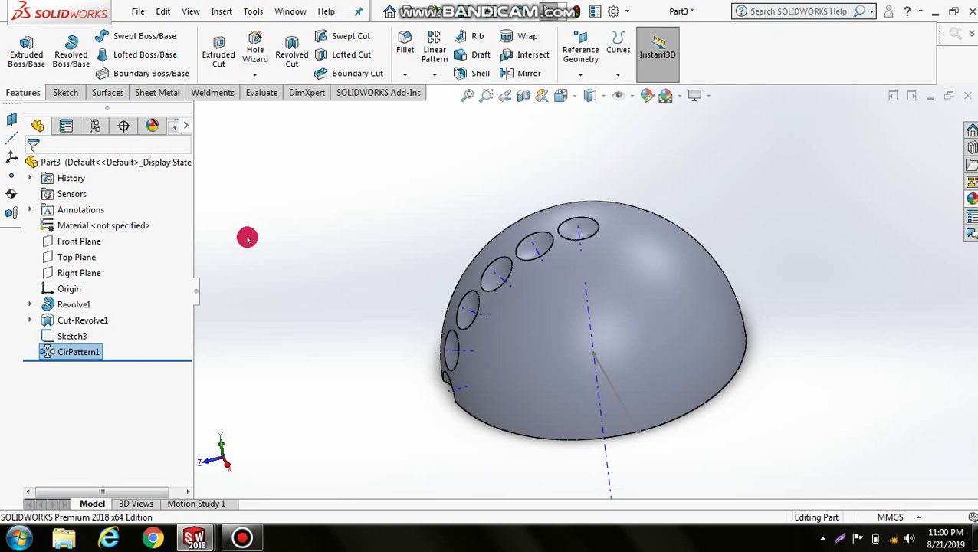
Pattern one dimple face 6 times over 360° around the dome's central temporary axis.
click(434, 74)
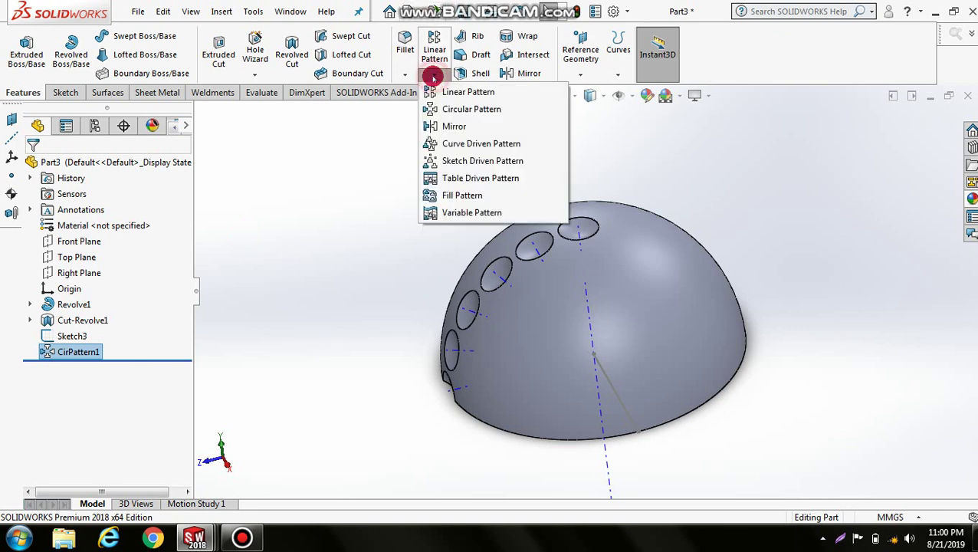
click(453, 110)
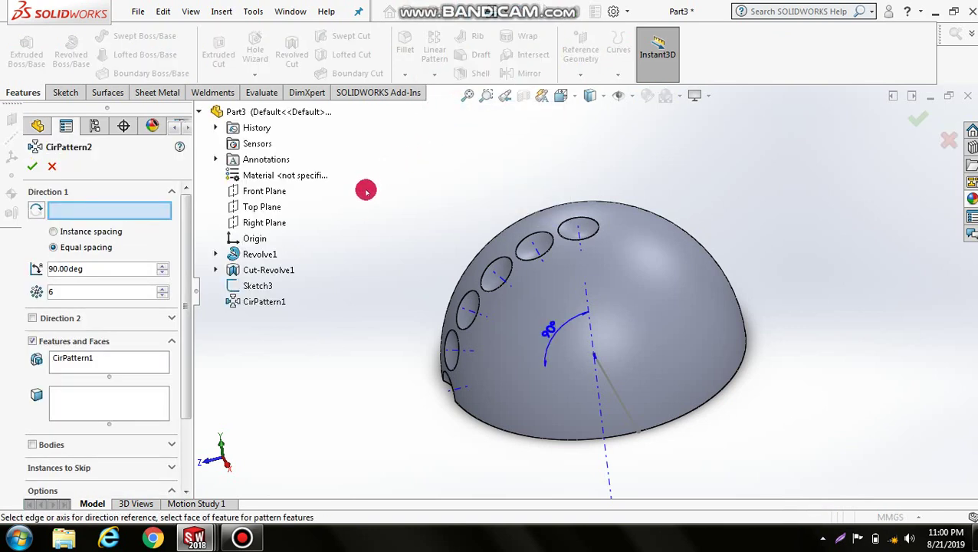
drag(112, 272, 40, 269)
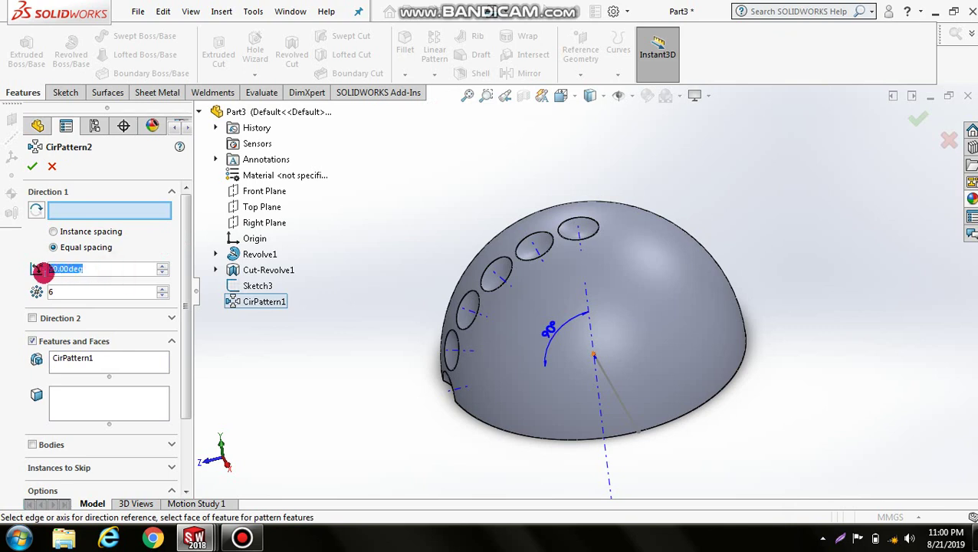
text(360)
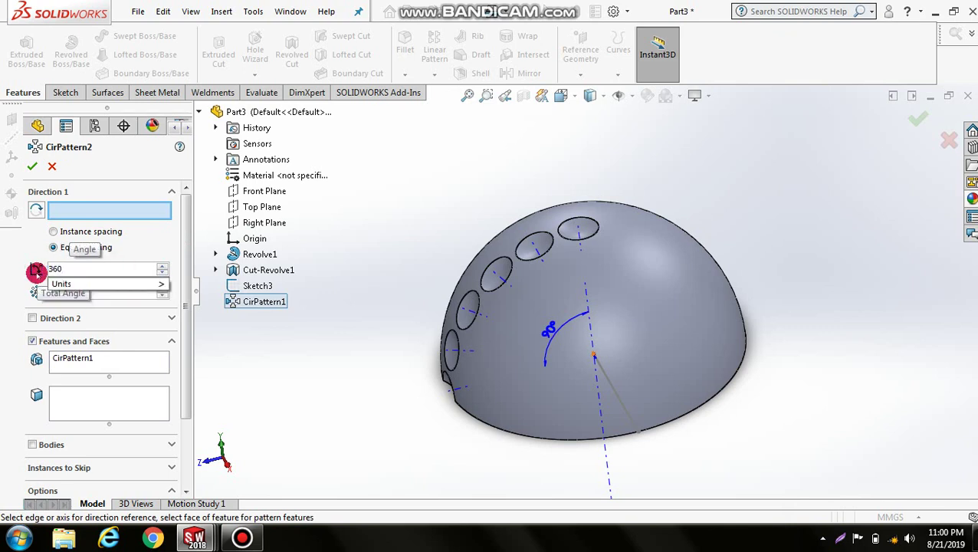
key(Return)
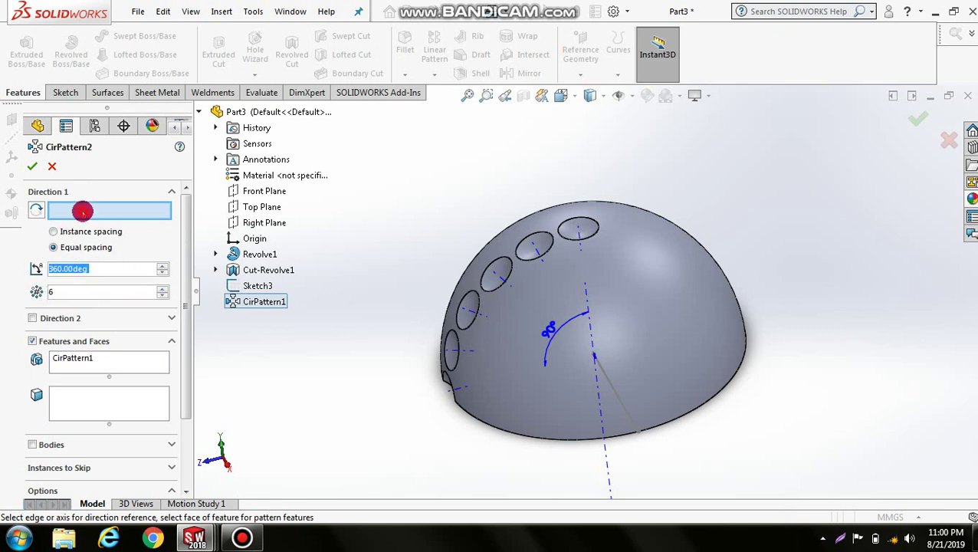
click(81, 208)
click(597, 388)
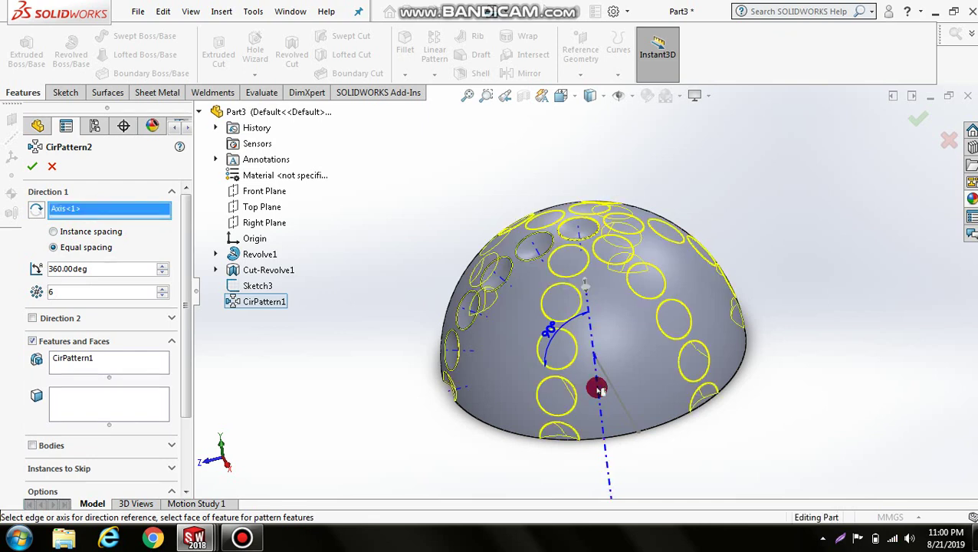
right_click(76, 361)
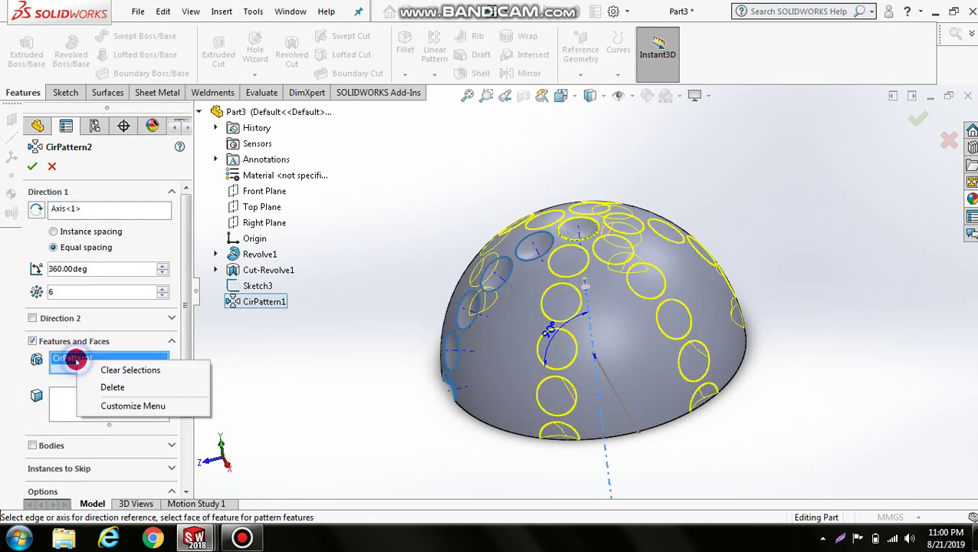
click(100, 370)
click(67, 400)
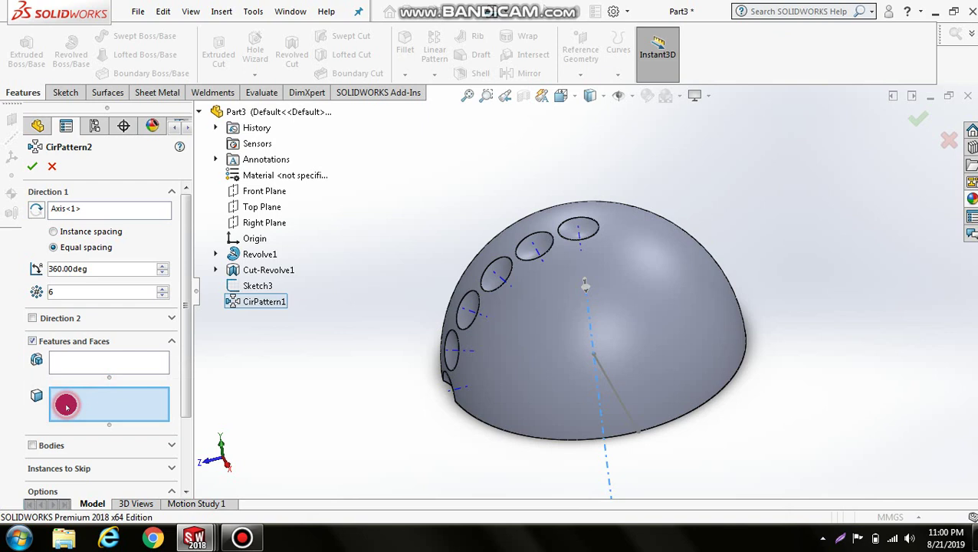
click(546, 242)
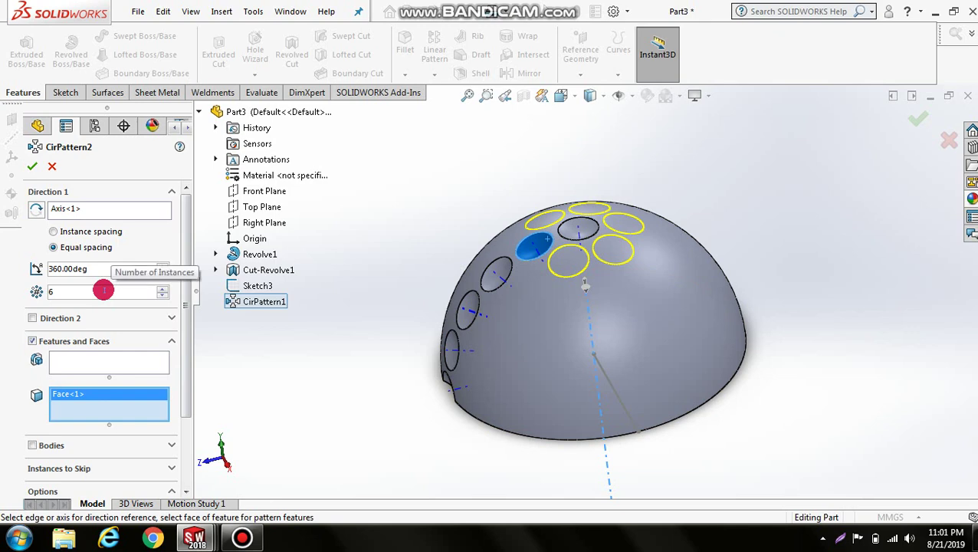
click(37, 169)
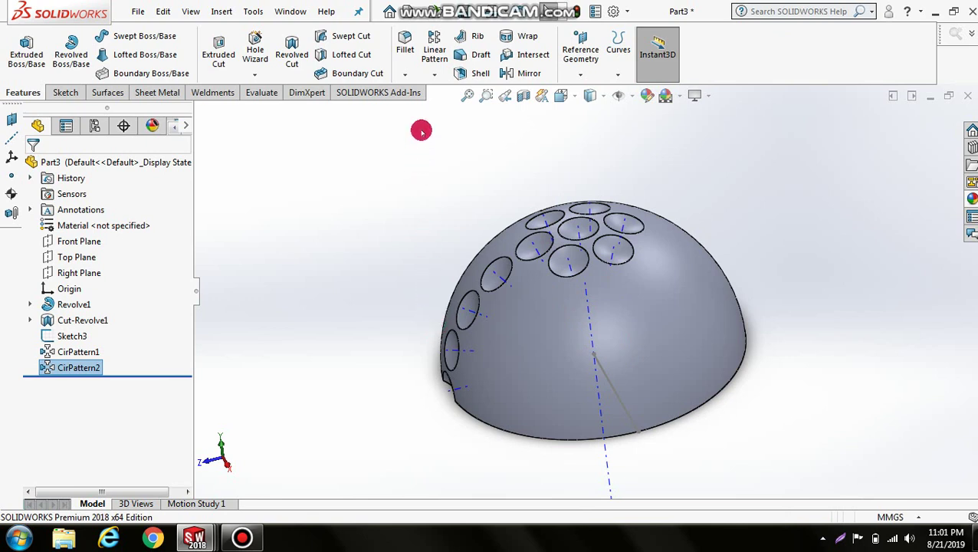
Start a circular pattern about the dome's central axis that repeats a side dimple face instead of the previous pattern.
click(434, 74)
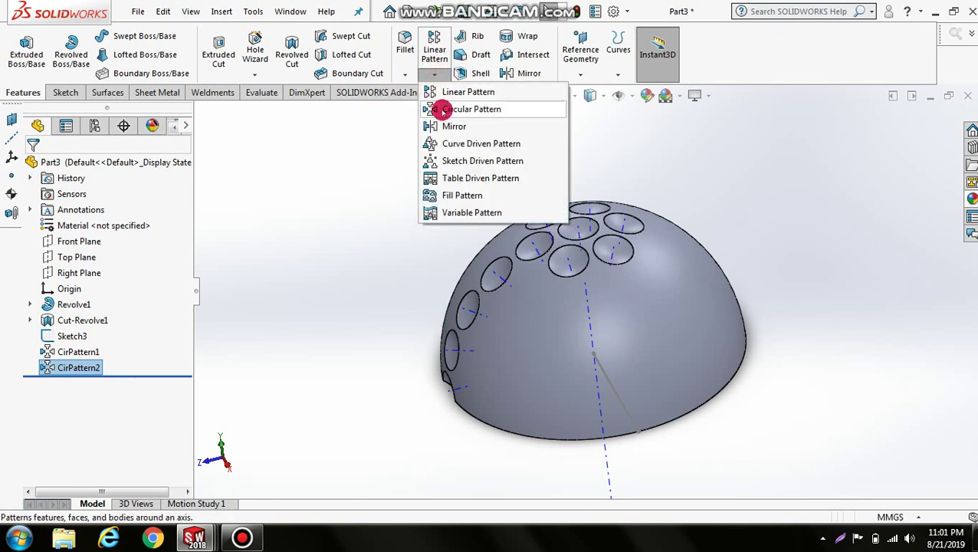
click(432, 108)
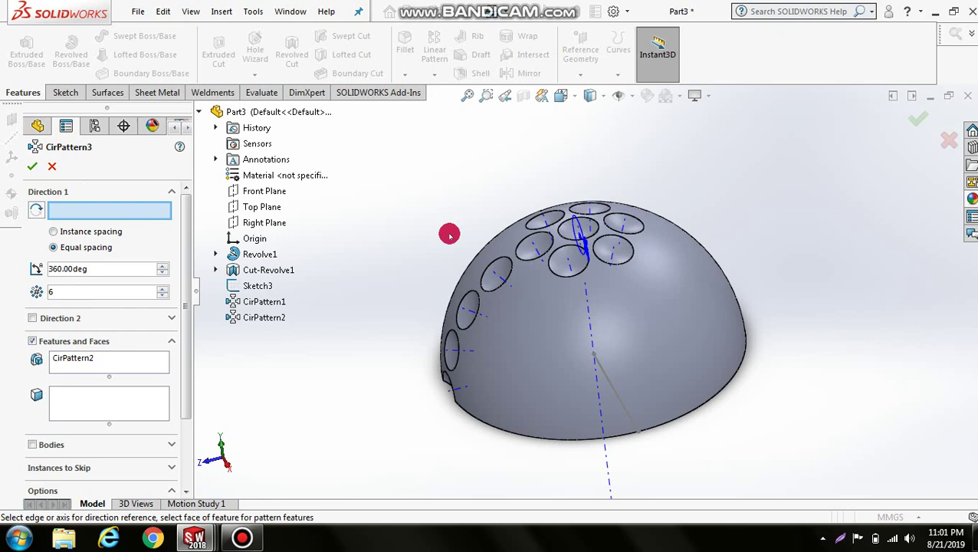
click(591, 330)
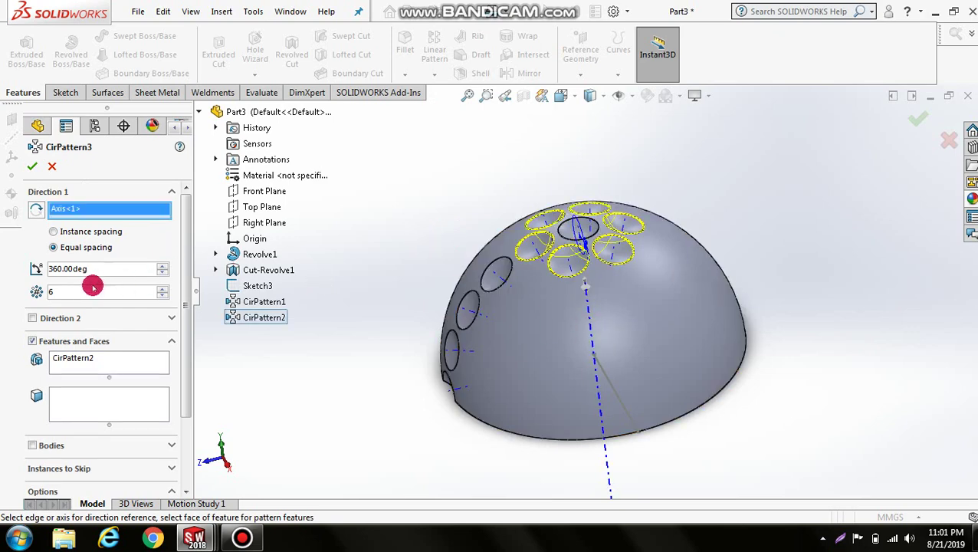
right_click(68, 353)
click(66, 365)
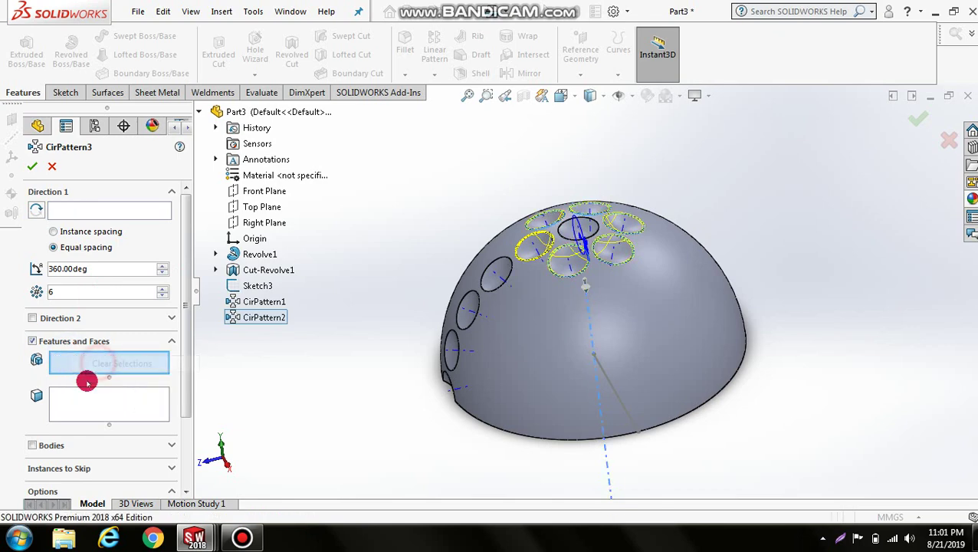
click(77, 402)
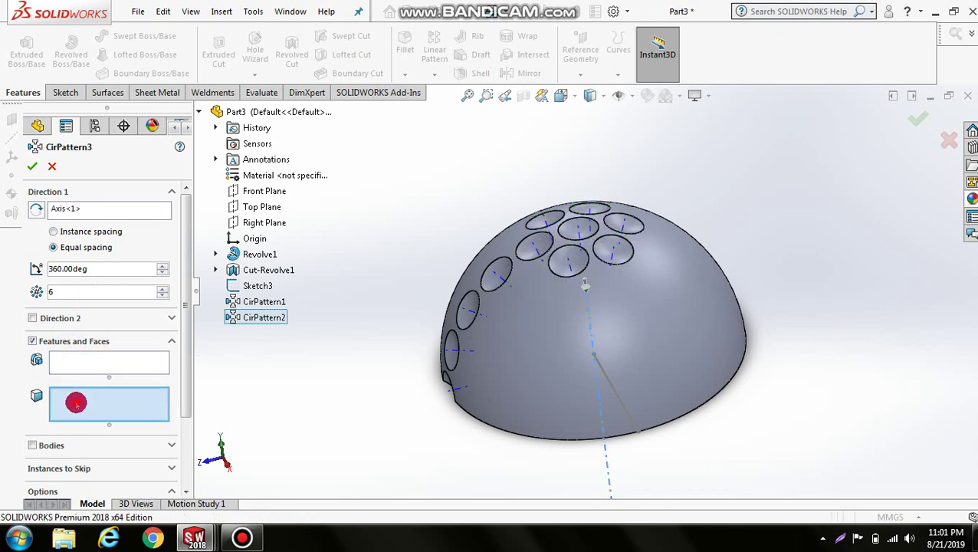
click(508, 272)
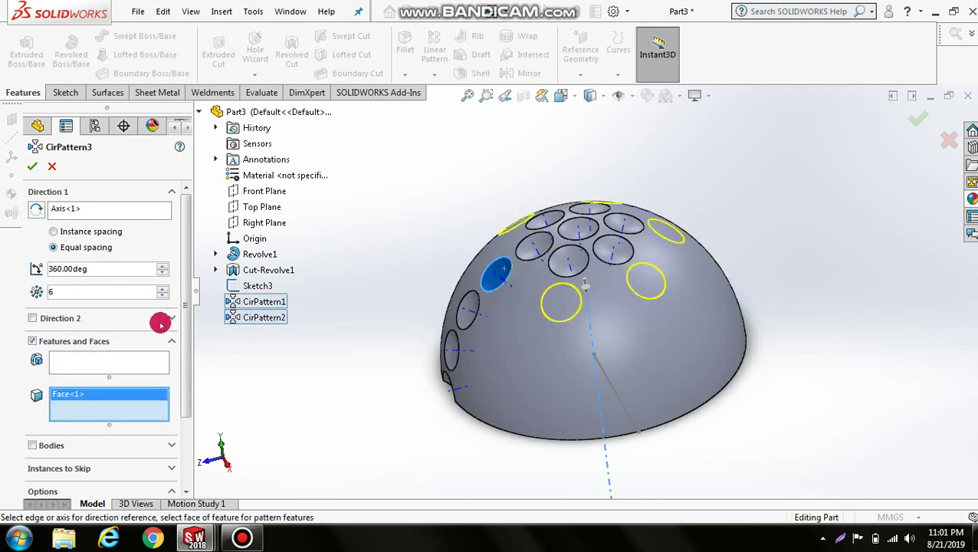
Set the pattern to 11 instances over 360° and confirm the second dimple ring.
drag(69, 291, 12, 283)
text(12)
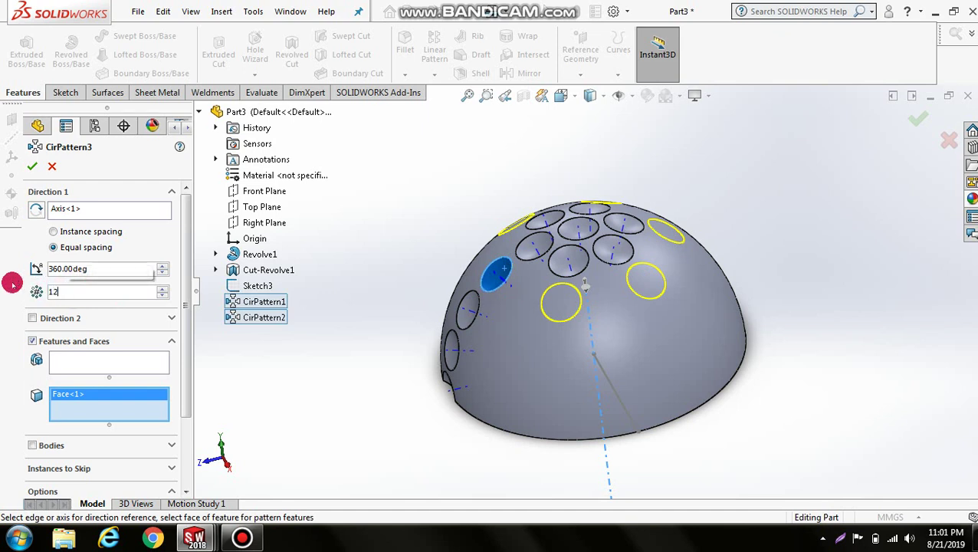
key(Return)
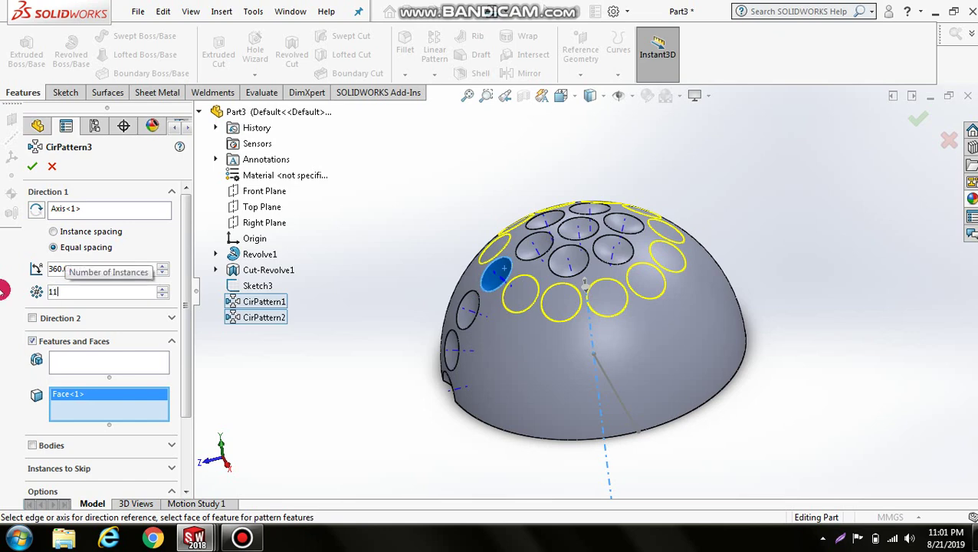
text(11)
key(Return)
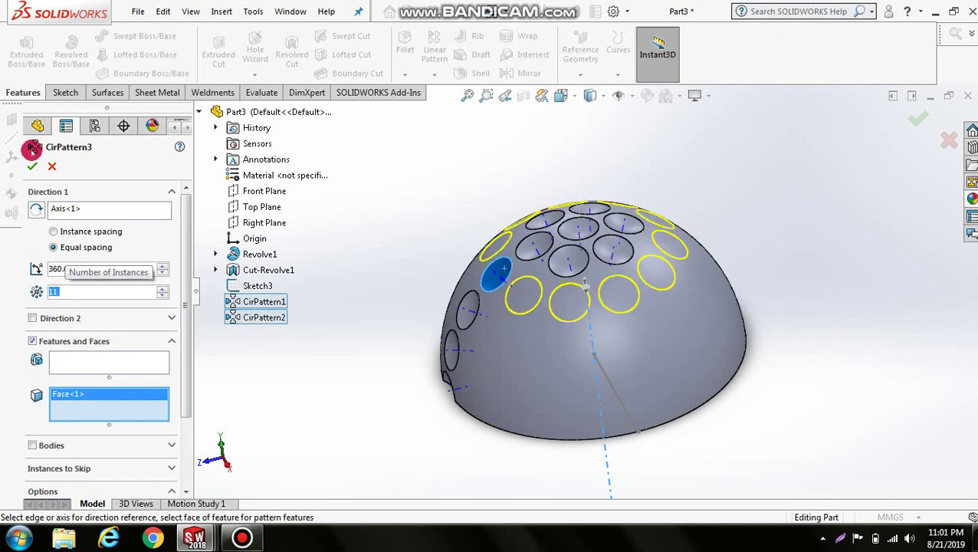
click(32, 165)
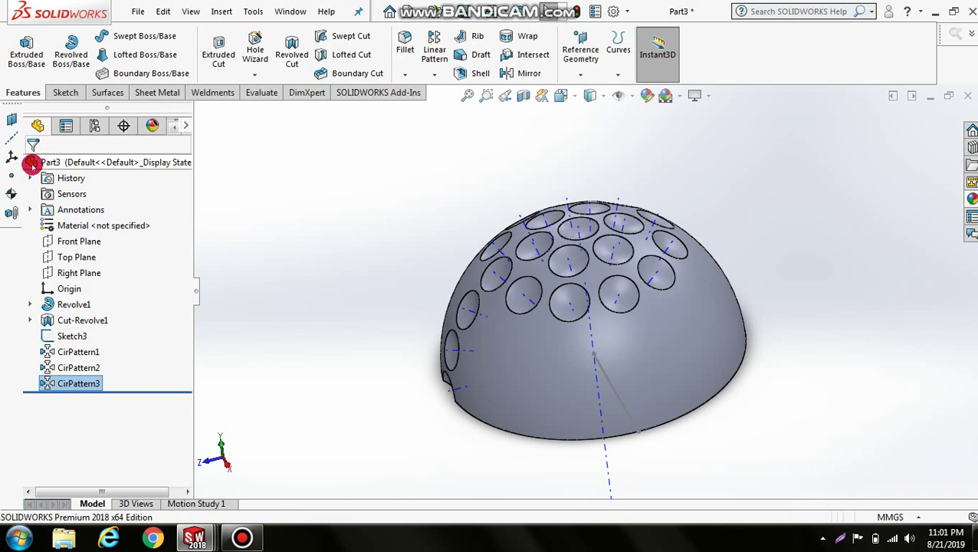
Start a new circular pattern on the central axis that repeats a dimple face from the next row down.
click(432, 74)
click(447, 105)
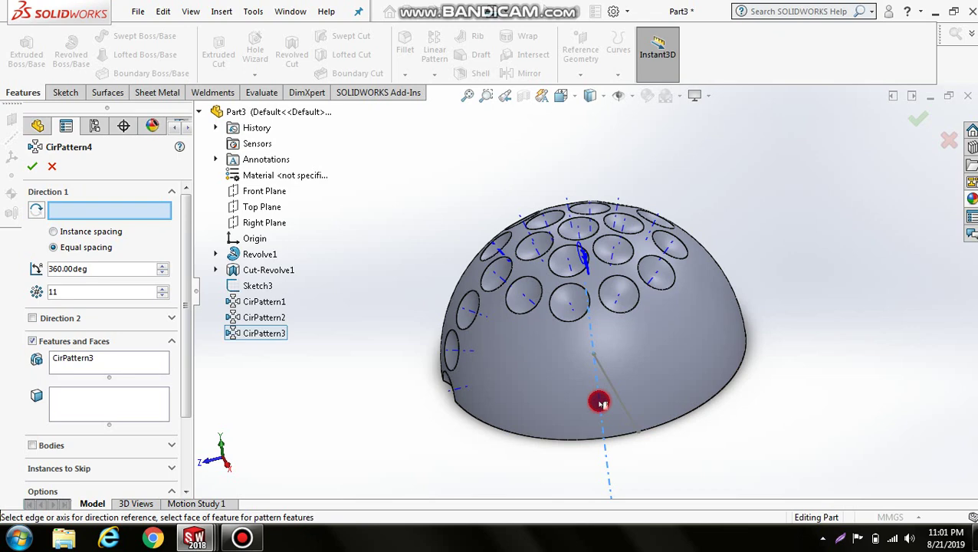
click(597, 400)
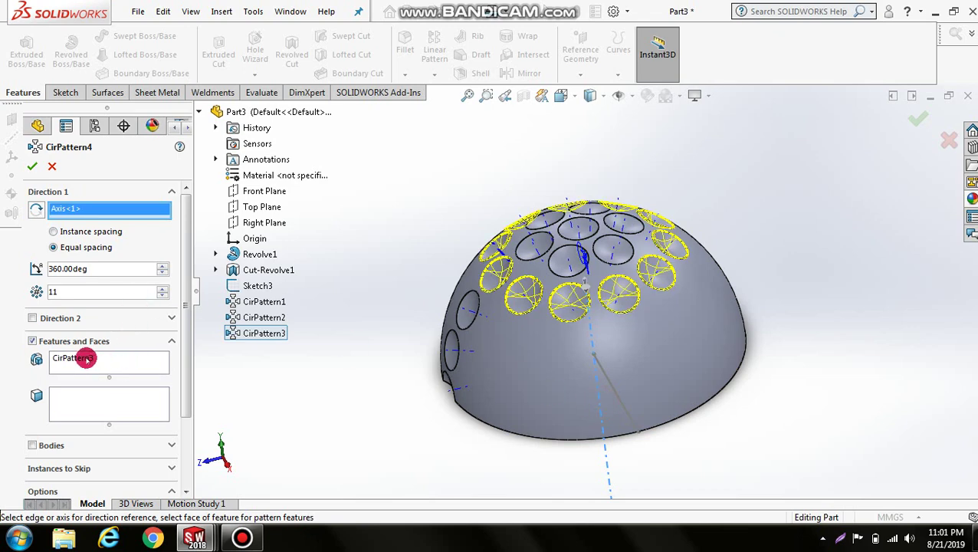
right_click(87, 357)
click(72, 365)
click(69, 398)
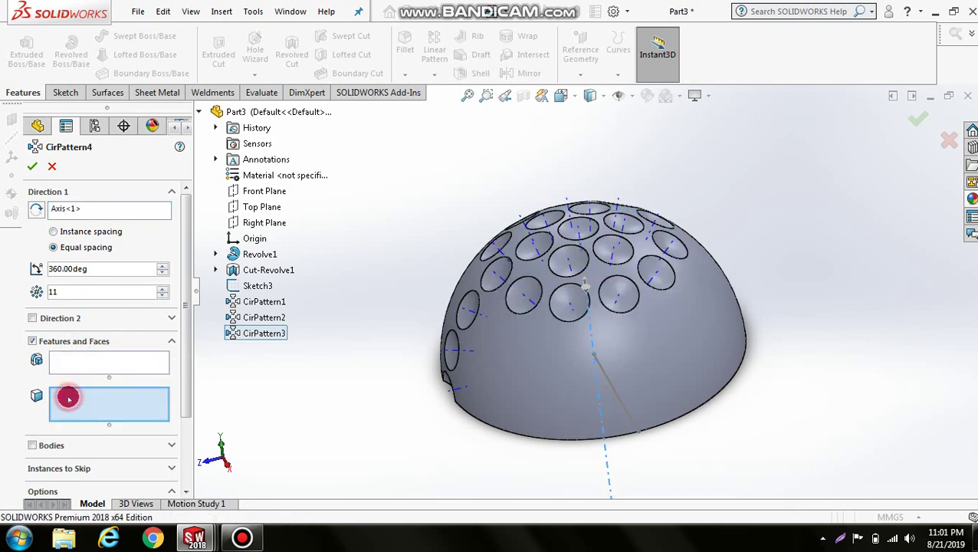
click(470, 302)
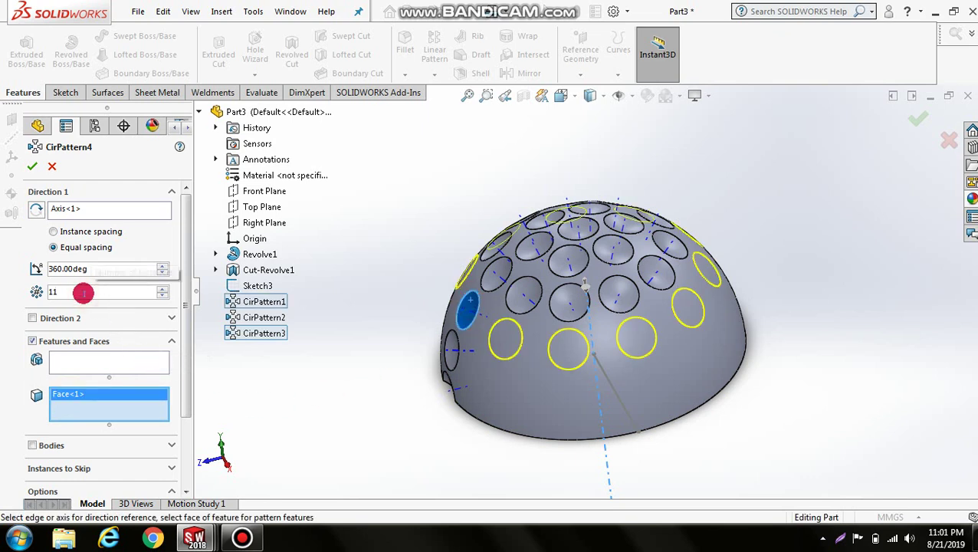
Set the pattern to 15 instances and confirm the third dimple ring.
key(BackSpace)
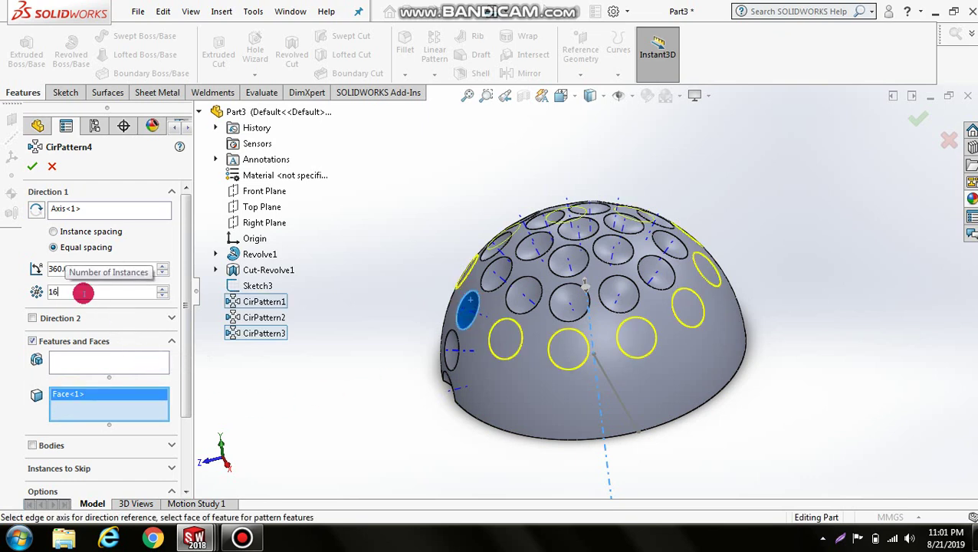
text(6)
key(Return)
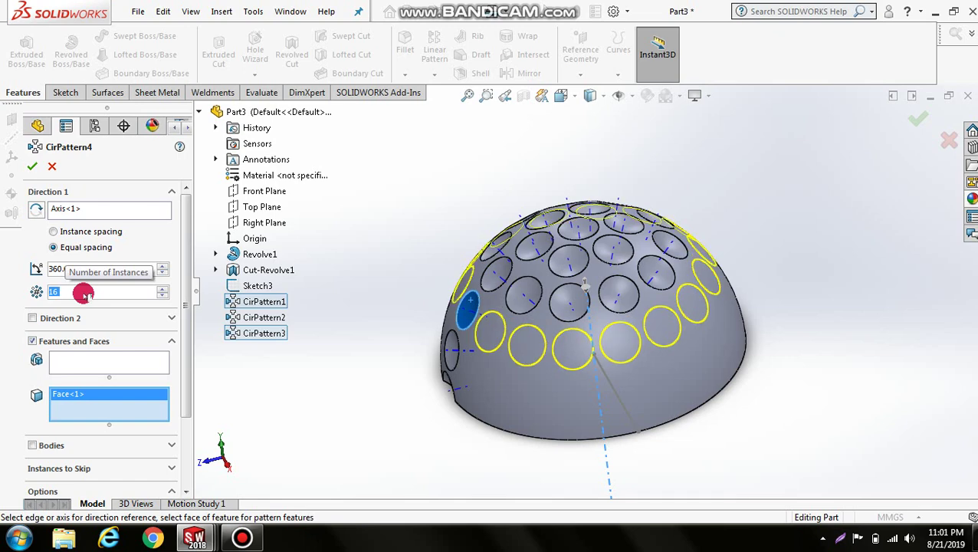
scroll(82, 293, down, 1)
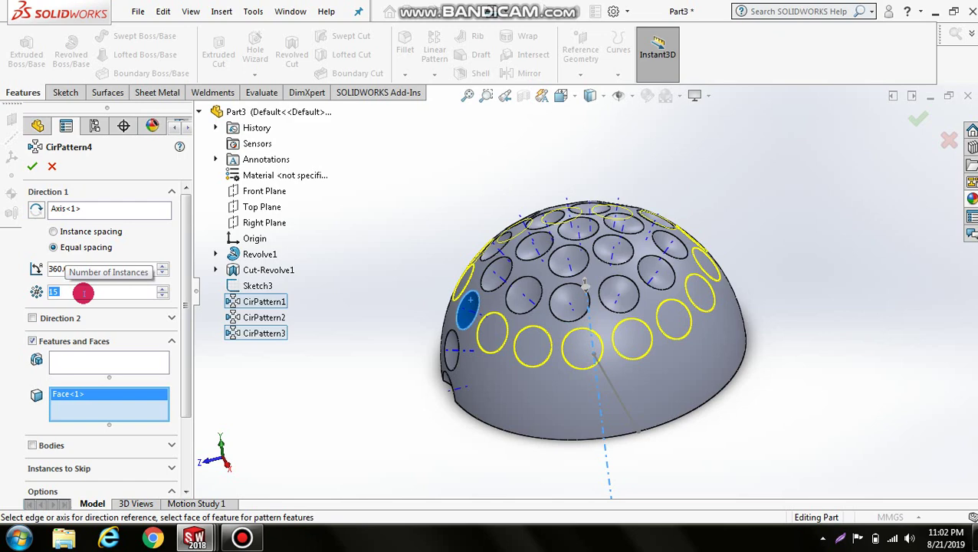
click(28, 167)
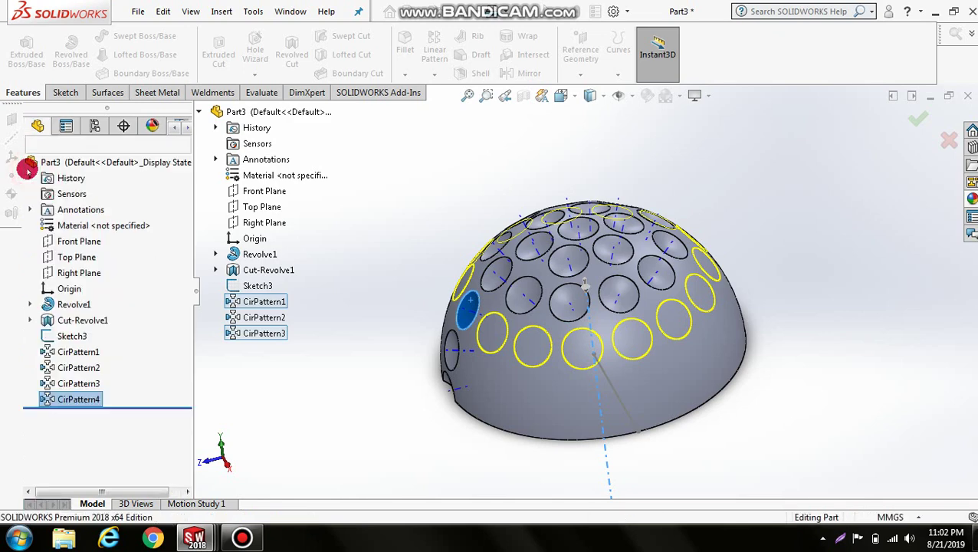
middle_drag(339, 377, 360, 376)
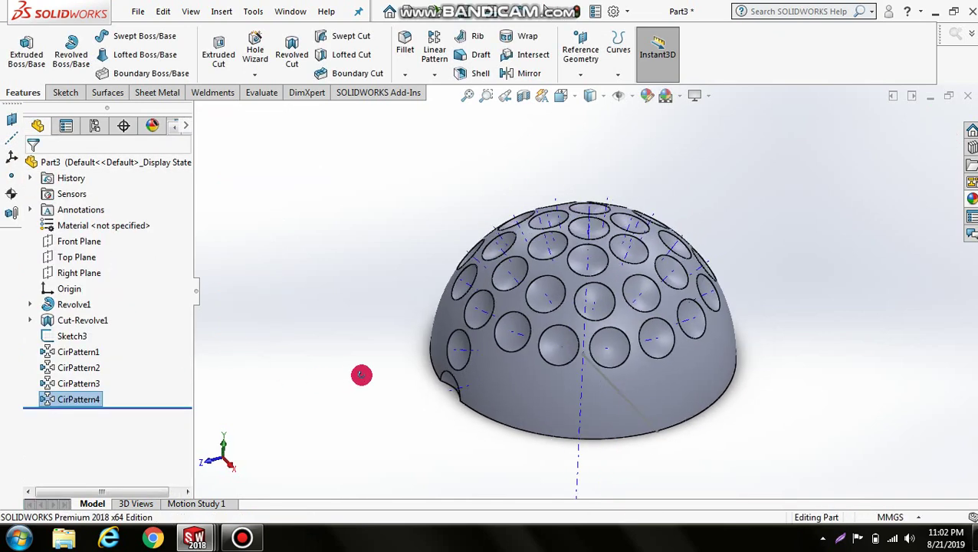
Circular-pattern a lowest-row dimple face 17 times about the central axis as a fourth ring.
click(437, 73)
click(445, 109)
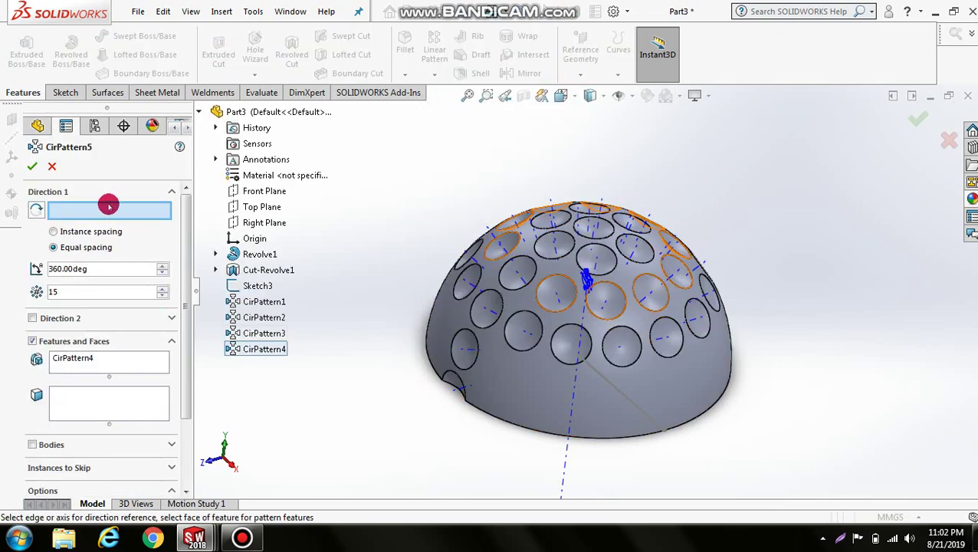
click(570, 417)
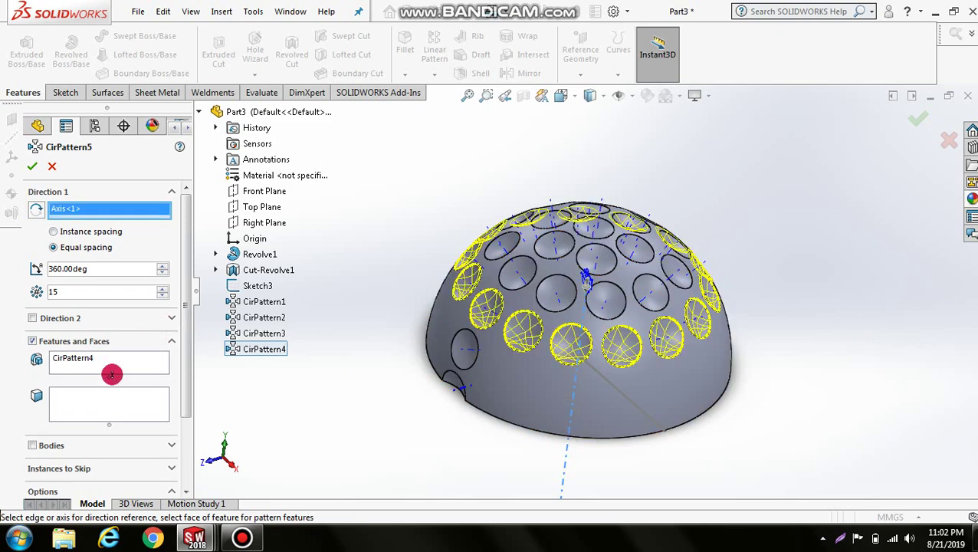
right_click(69, 362)
click(91, 368)
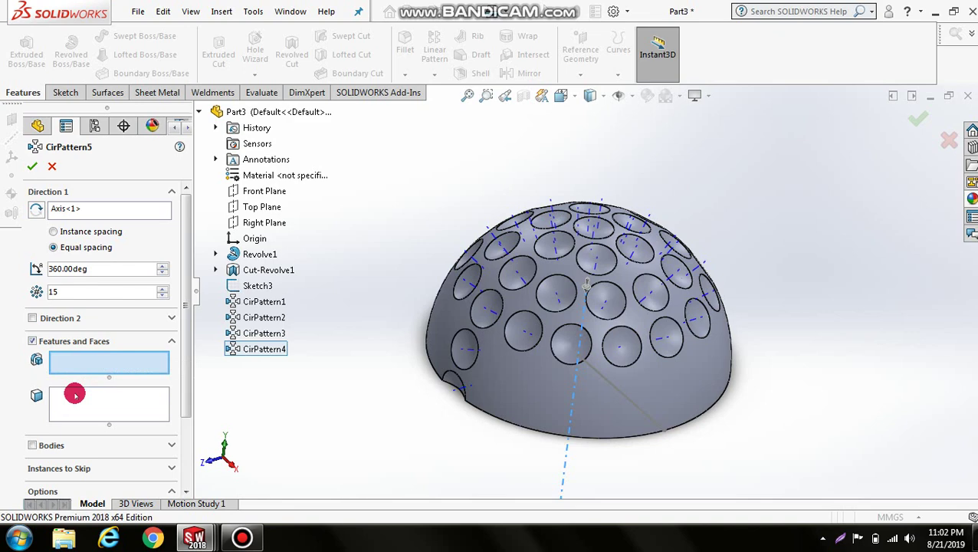
click(72, 395)
click(469, 342)
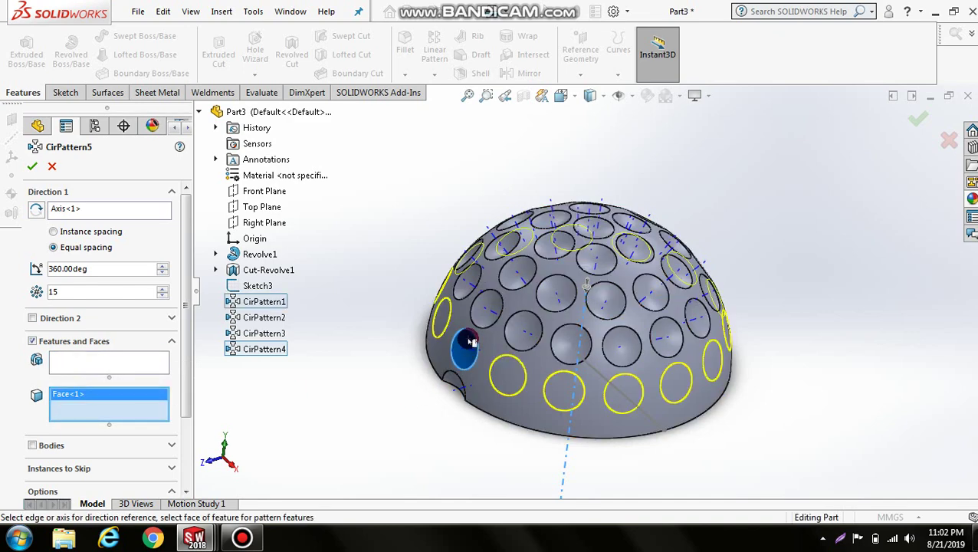
click(98, 286)
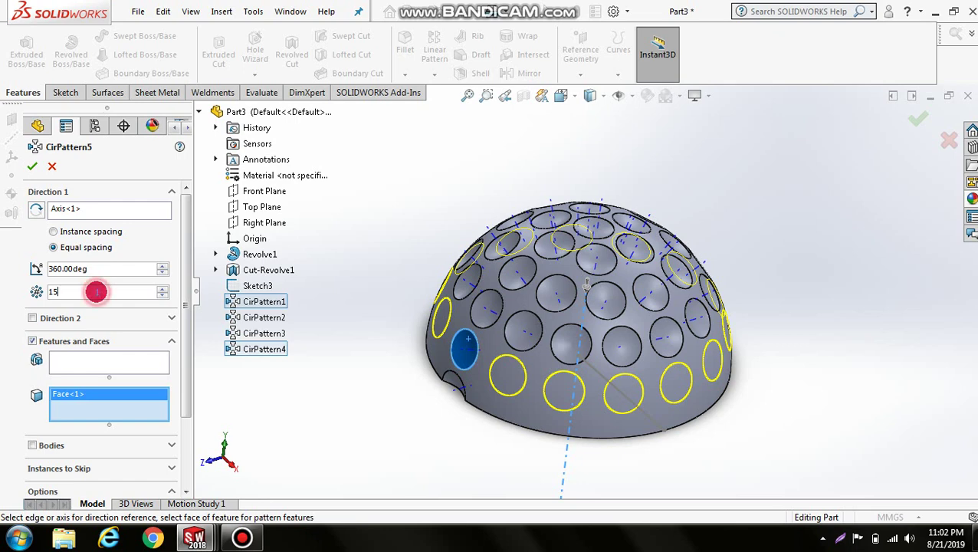
scroll(95, 291, up, 2)
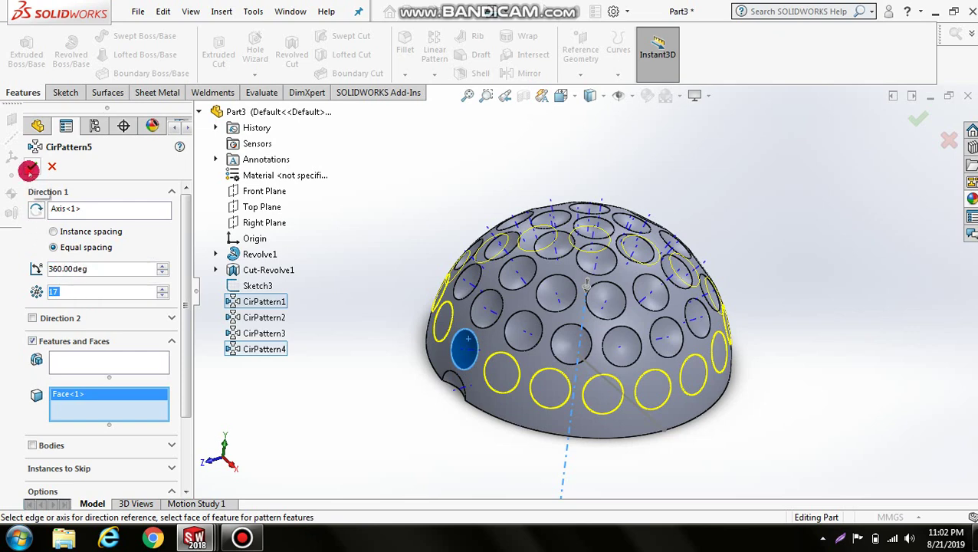
click(29, 170)
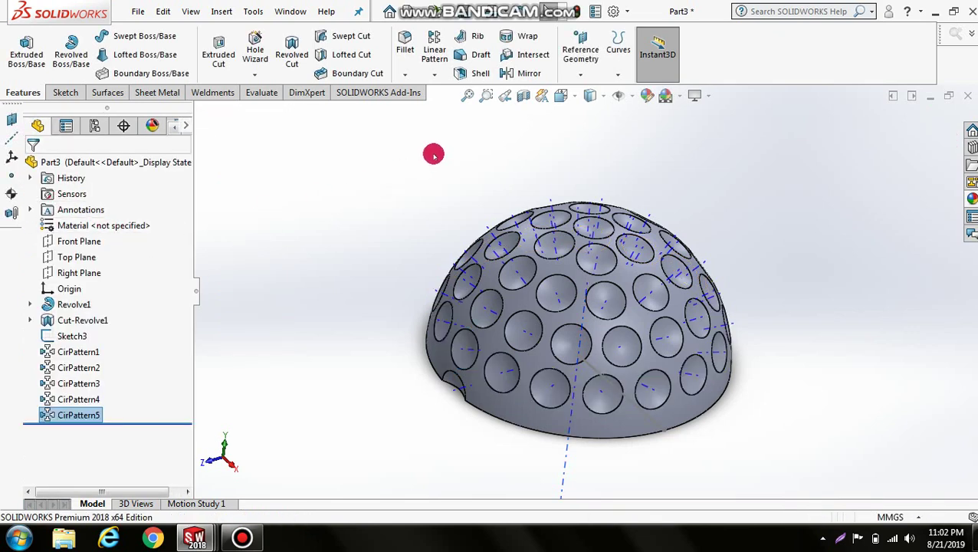
Circular-pattern the bottom-edge dimple face 19 times over 360° about the central axis.
click(441, 78)
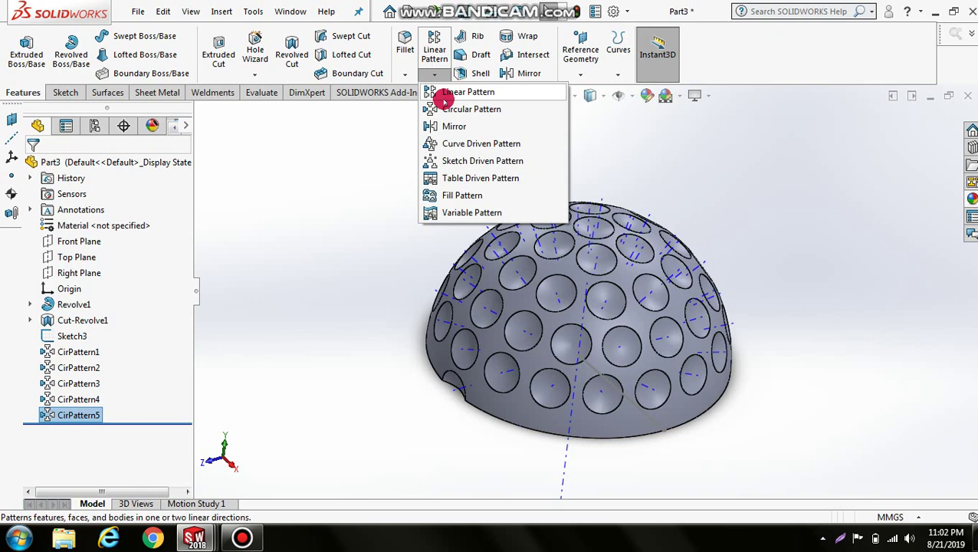
click(448, 112)
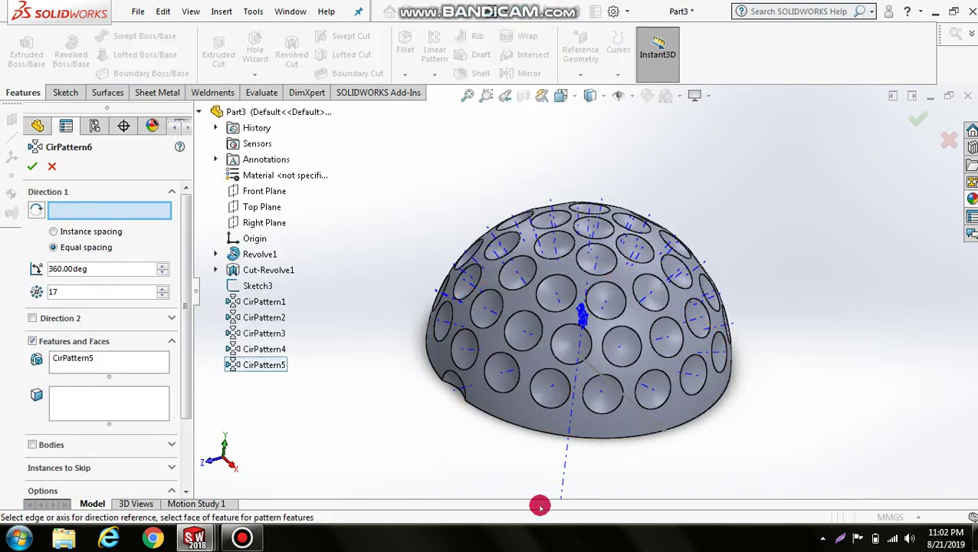
click(570, 428)
right_click(65, 361)
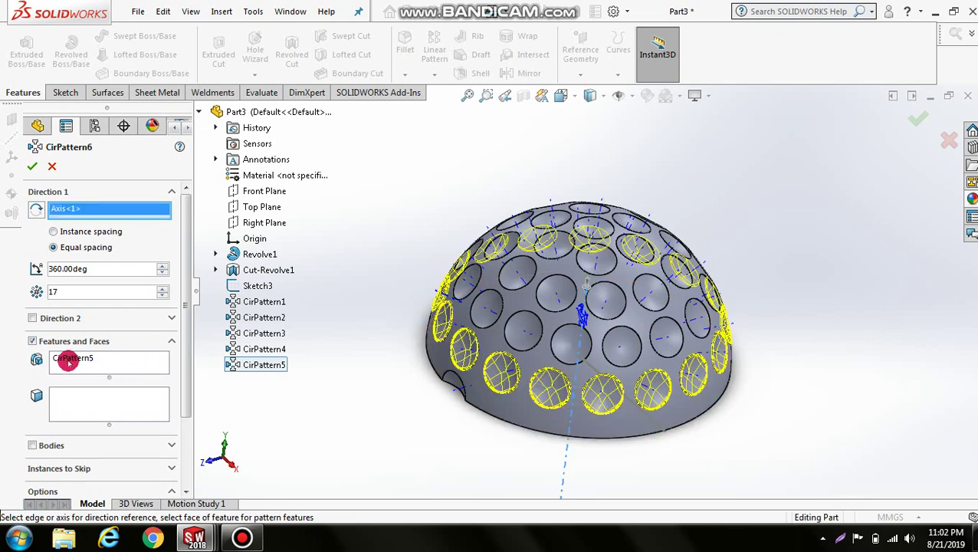
click(96, 371)
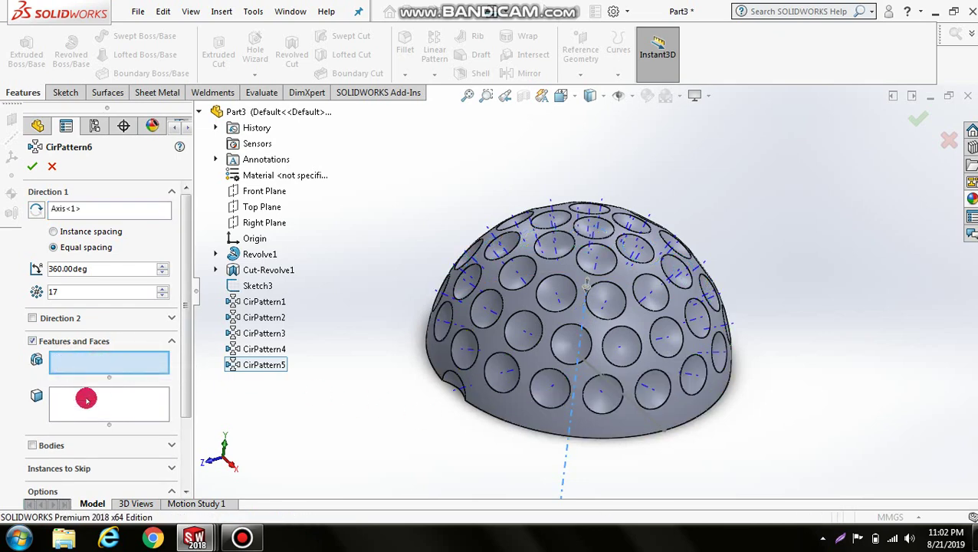
click(86, 398)
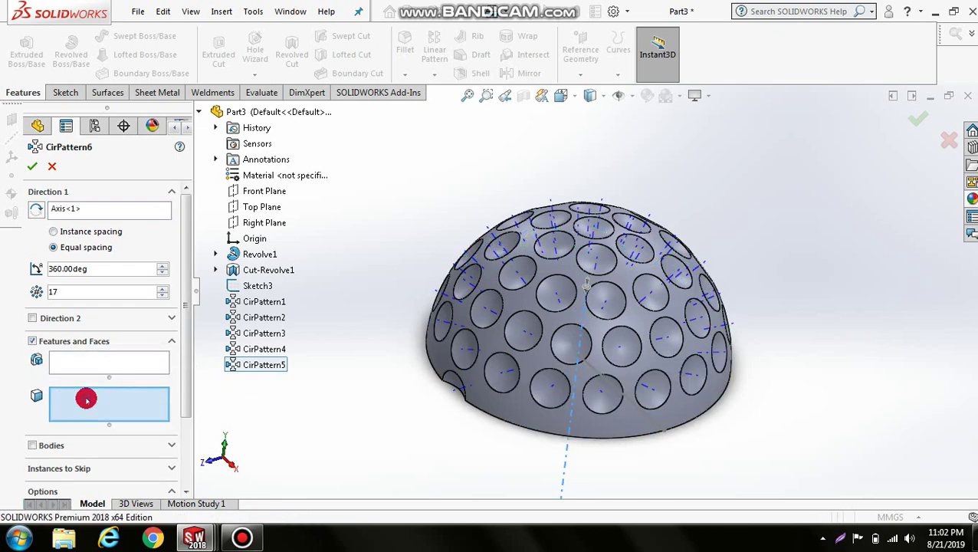
click(458, 386)
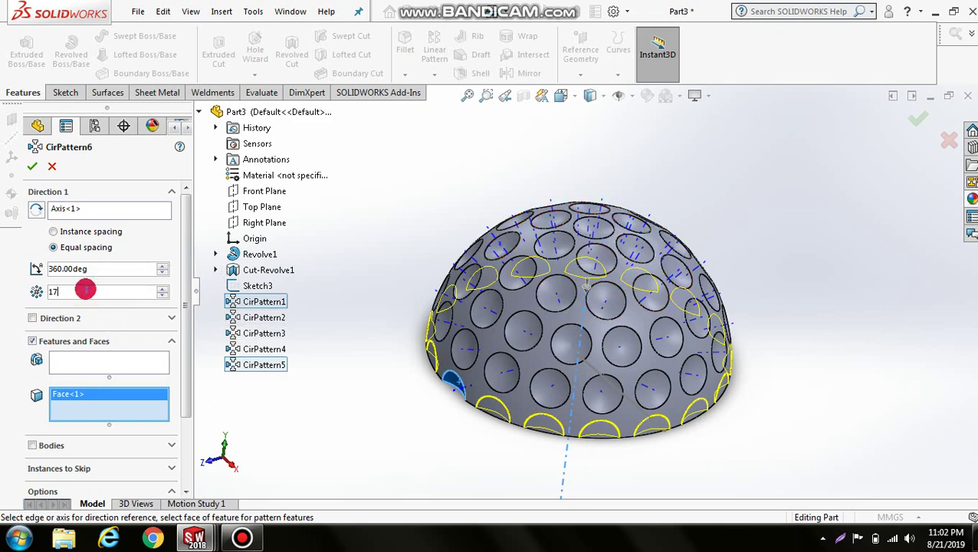
key(BackSpace)
text(9)
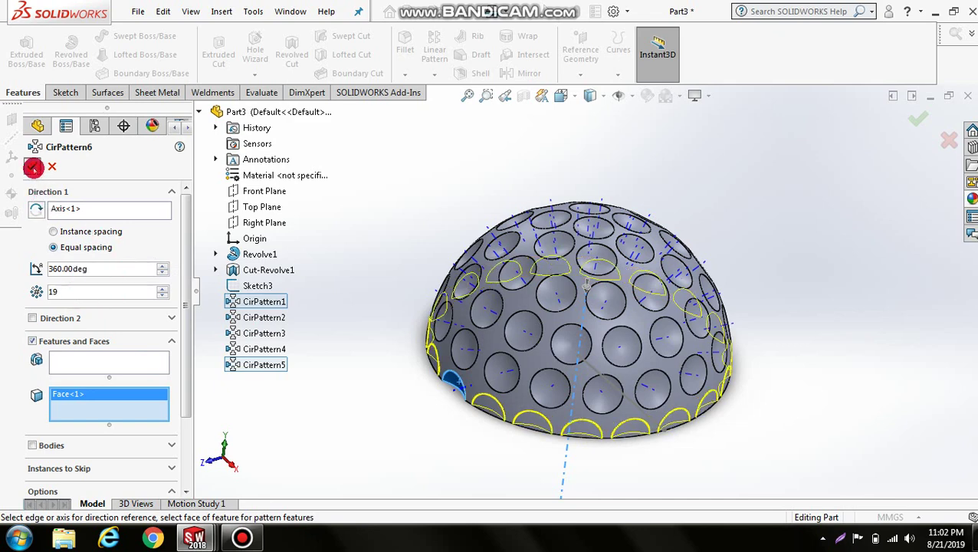
click(32, 167)
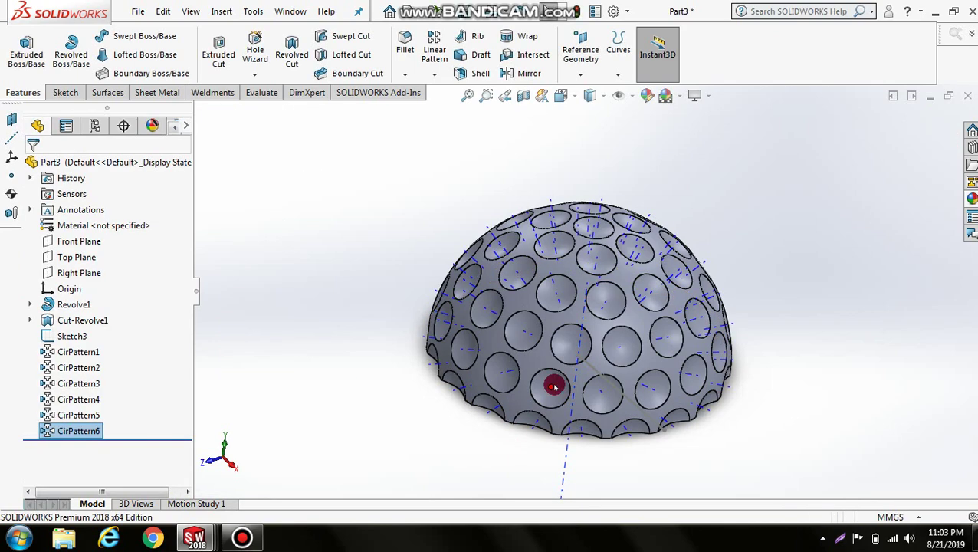
mouse_move(563, 372)
middle_down()
mouse_move(594, 319)
mouse_move(627, 319)
mouse_move(640, 376)
mouse_move(602, 384)
mouse_move(594, 397)
mouse_move(579, 332)
mouse_move(587, 309)
mouse_move(419, 203)
middle_up()
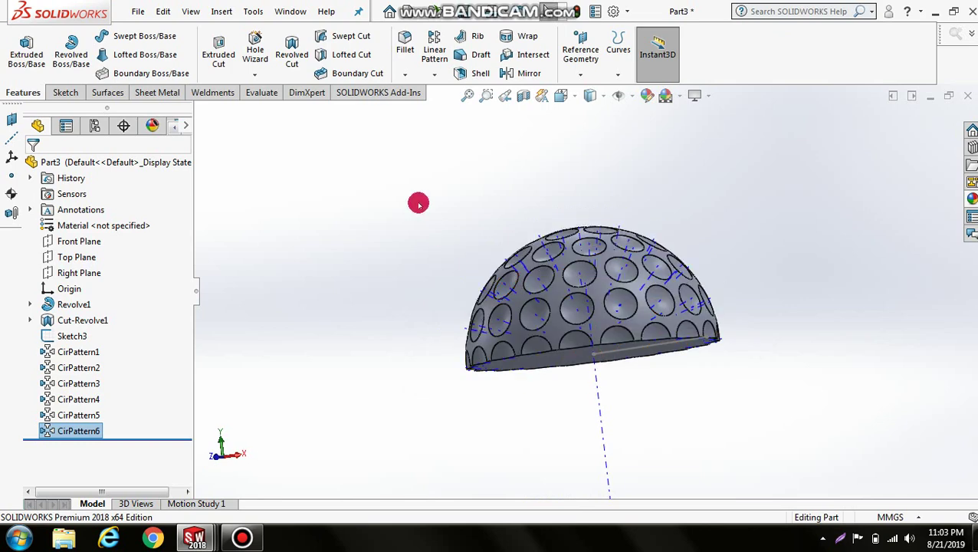
Mirror the whole dimpled dome body about its flat base face, creating Mirror1.
click(434, 75)
click(448, 127)
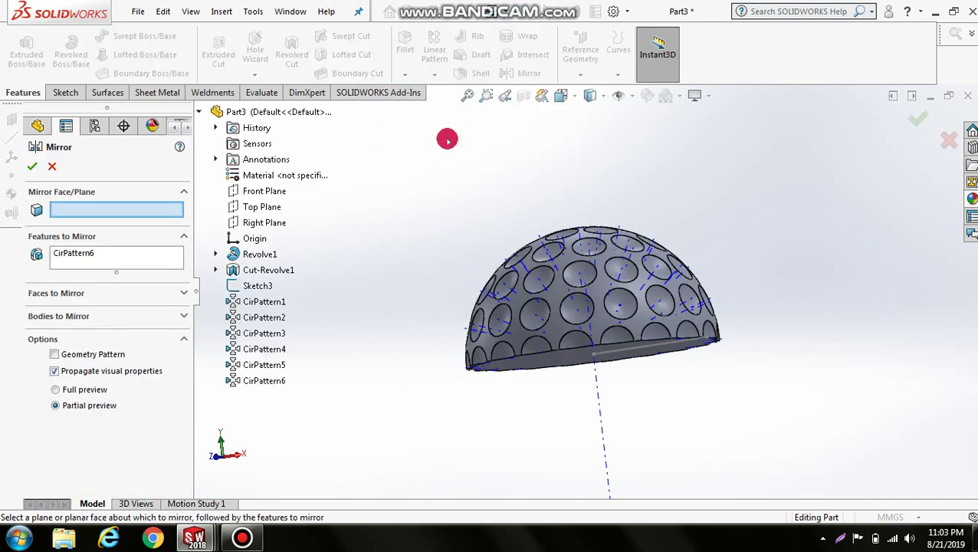
click(575, 358)
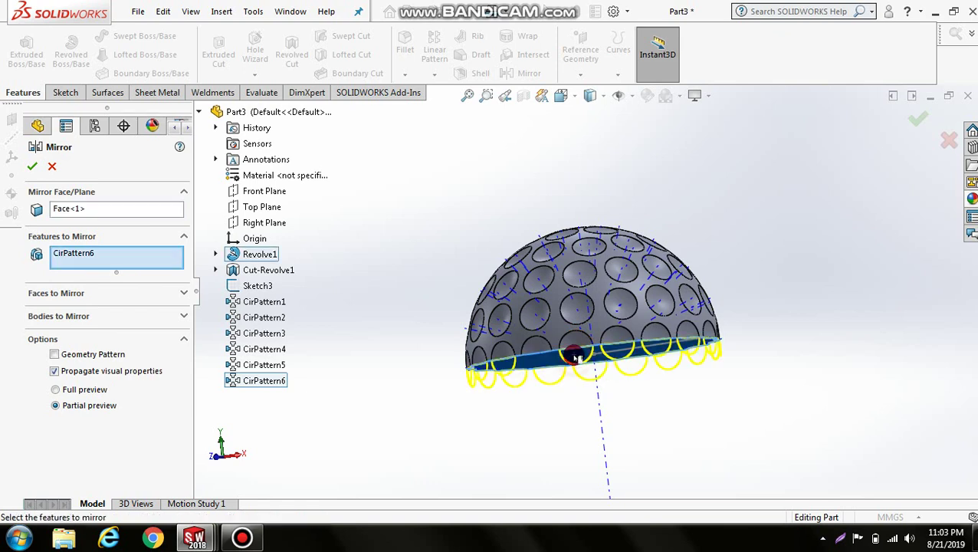
right_click(72, 260)
click(92, 265)
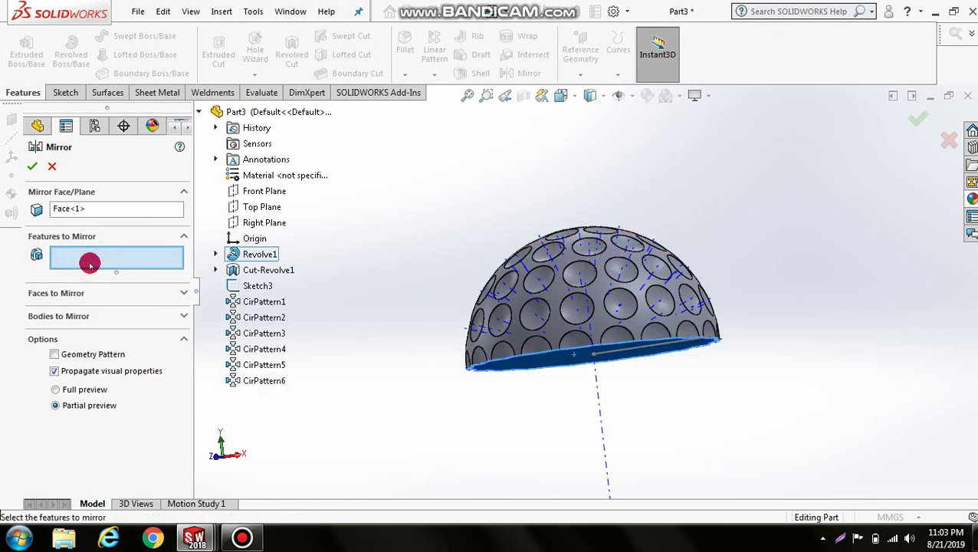
click(59, 317)
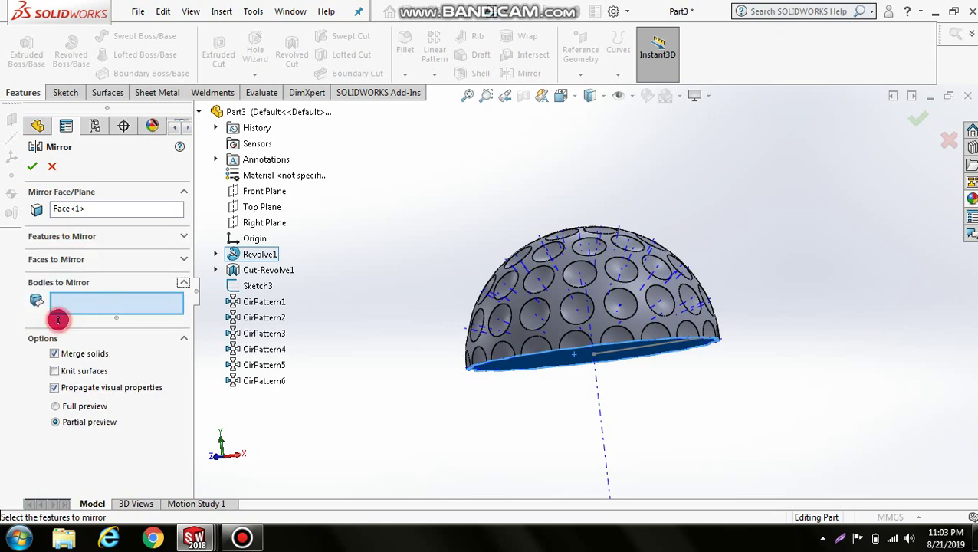
click(564, 312)
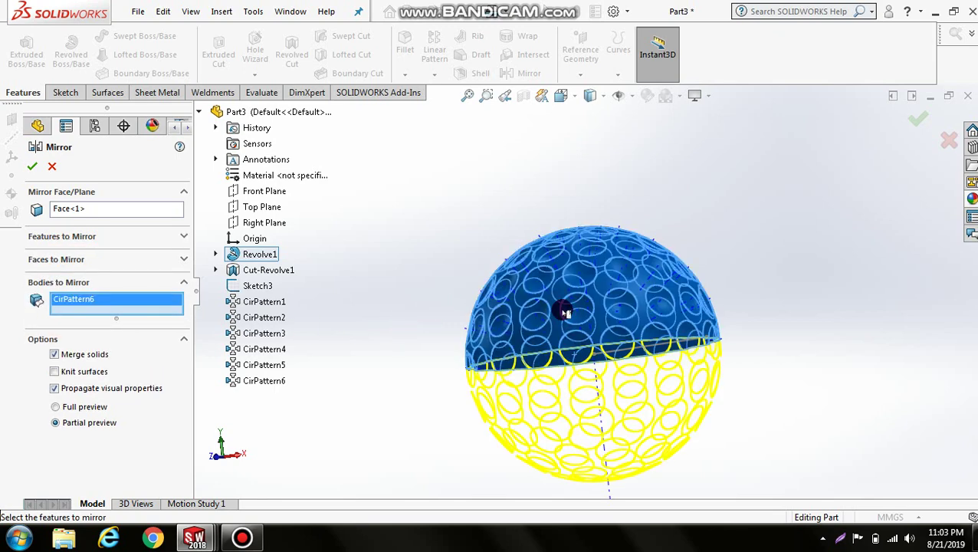
click(34, 167)
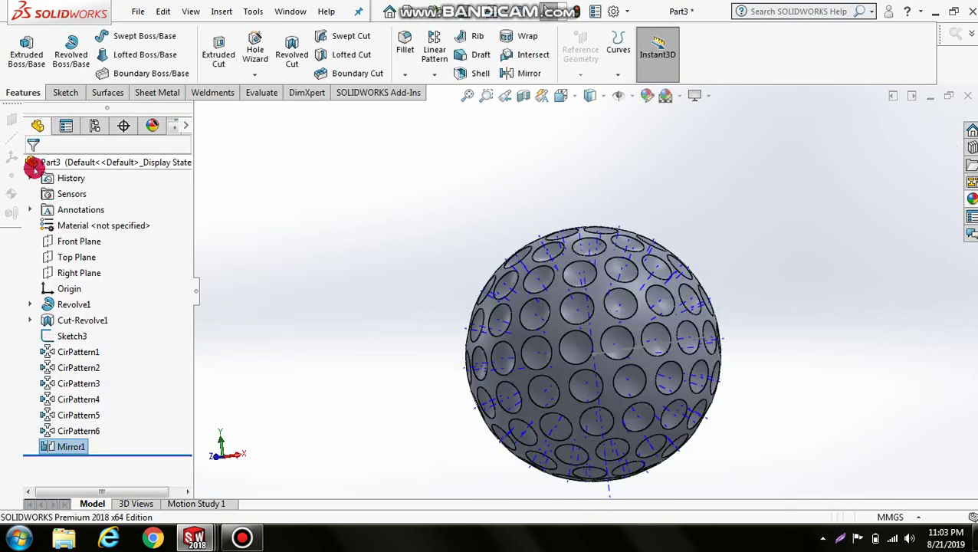
Hide all axes and sketches in the view, and hide Sketch3 in the feature tree.
click(632, 96)
click(639, 136)
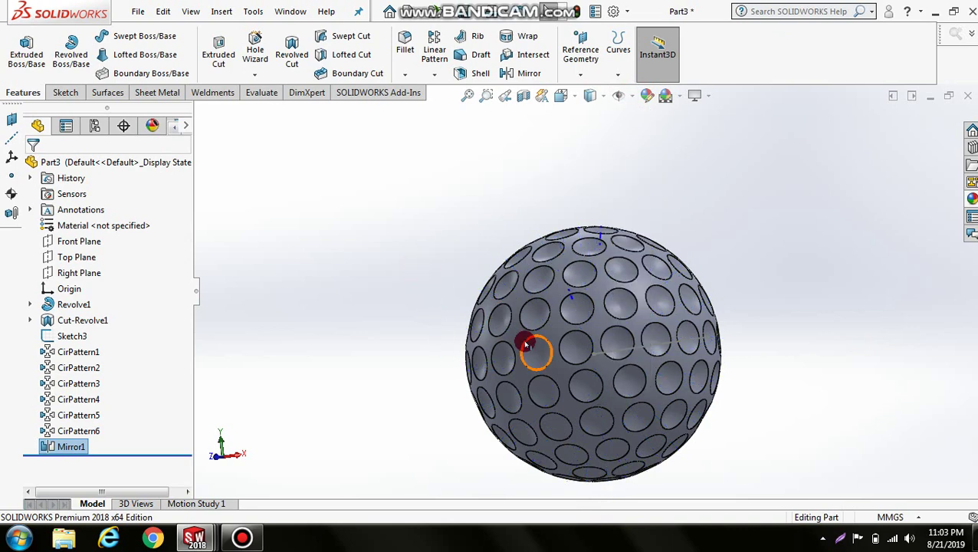
scroll(526, 345, up, 3)
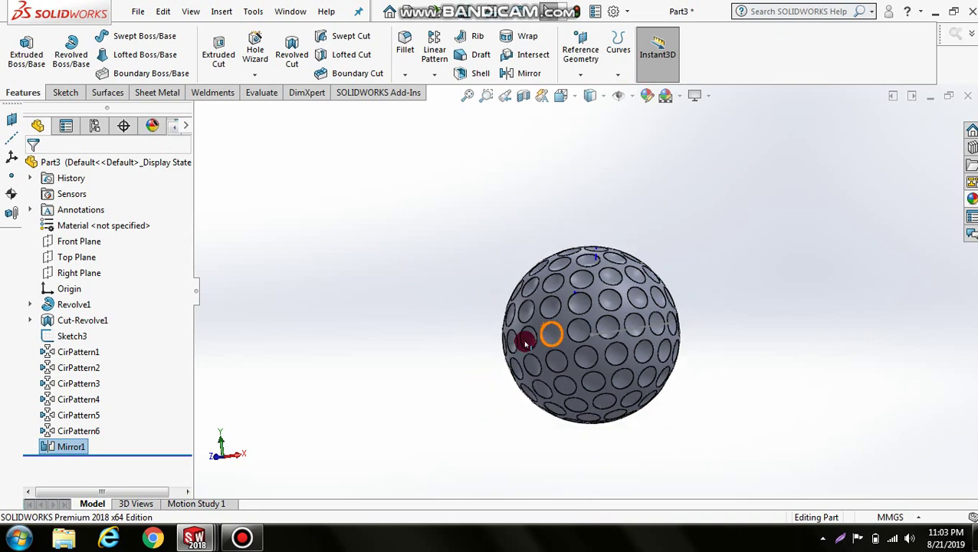
click(70, 335)
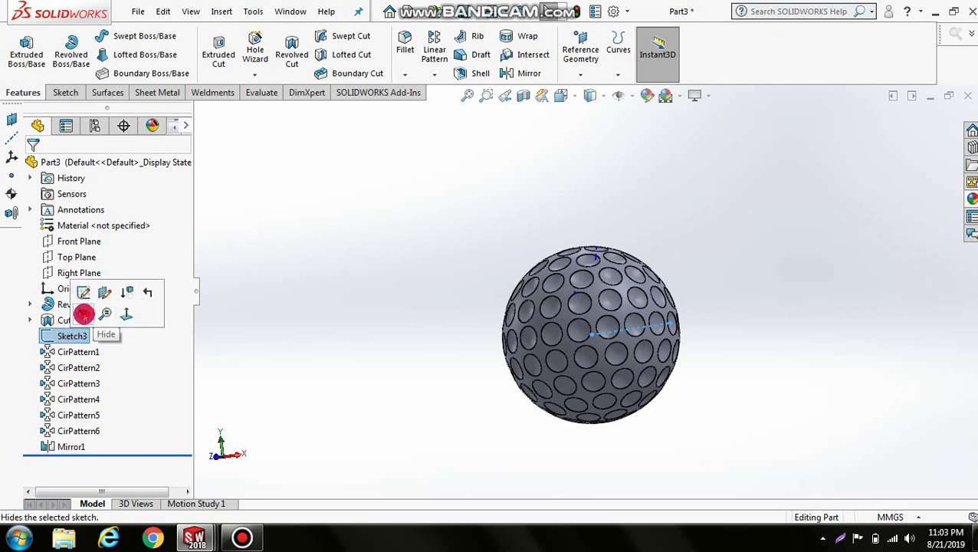
click(82, 315)
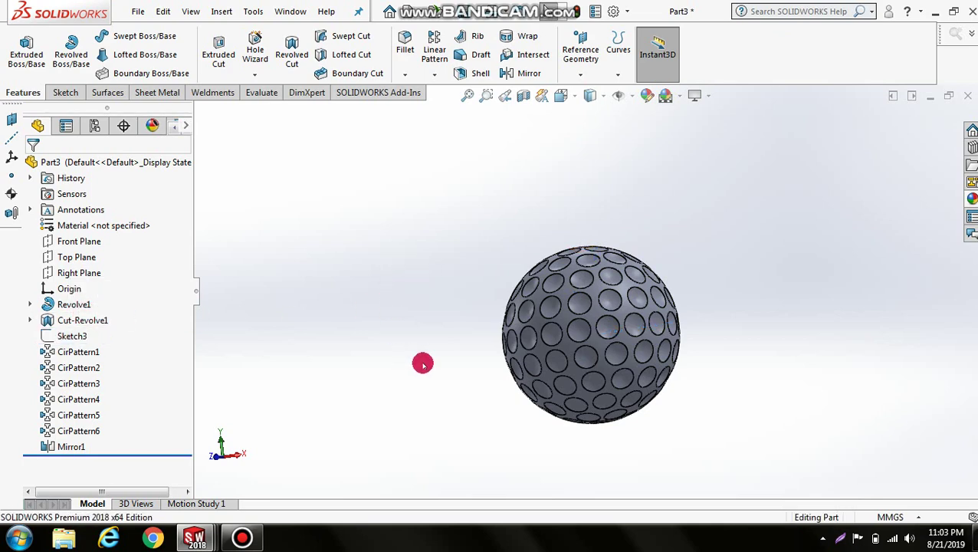
scroll(548, 368, down, 2)
middle_drag(680, 349, 507, 299)
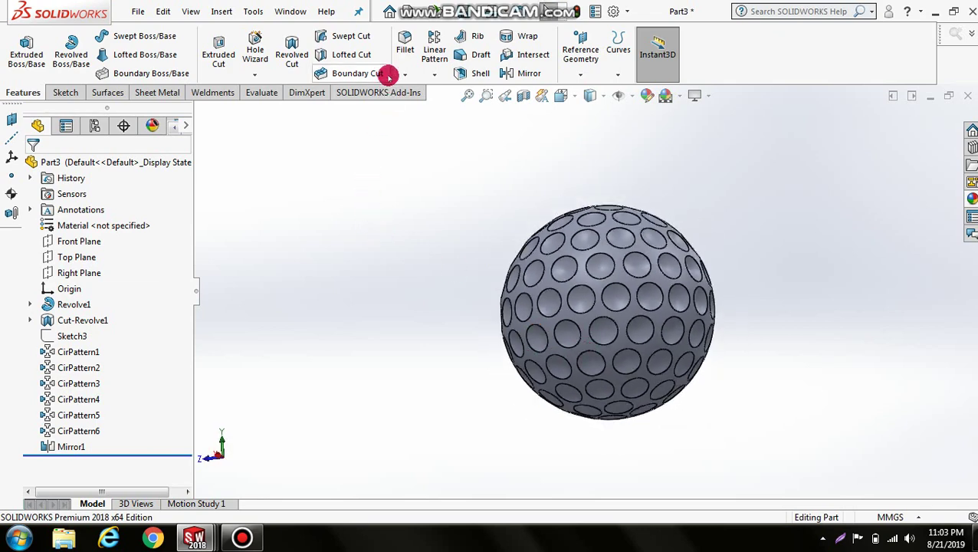
Fillet the sphere face with a 1 mm radius to round every dimple edge.
click(402, 42)
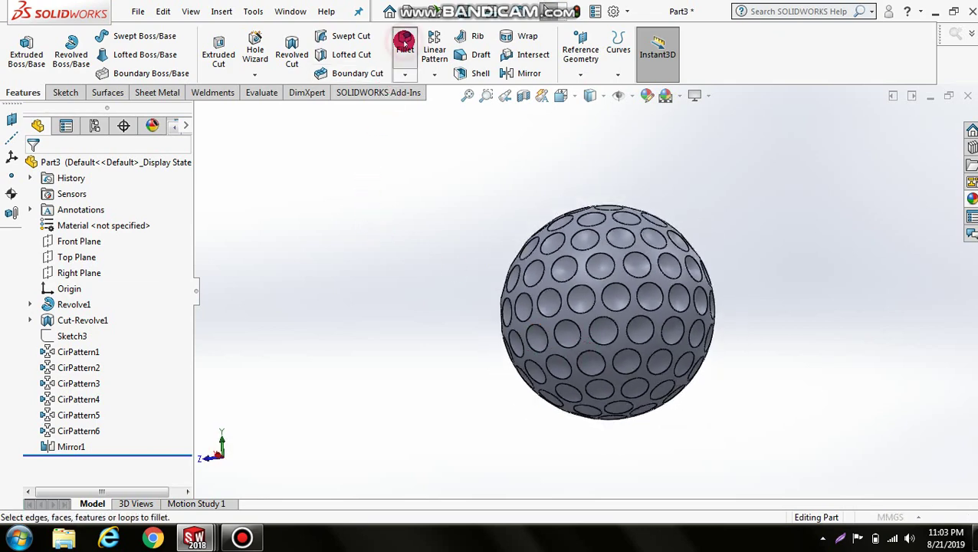
click(603, 243)
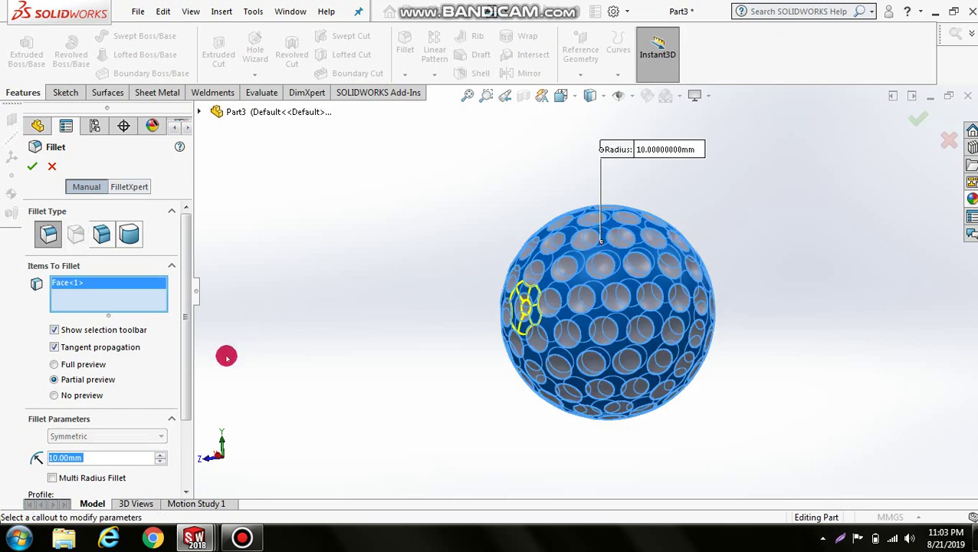
text(1)
click(185, 398)
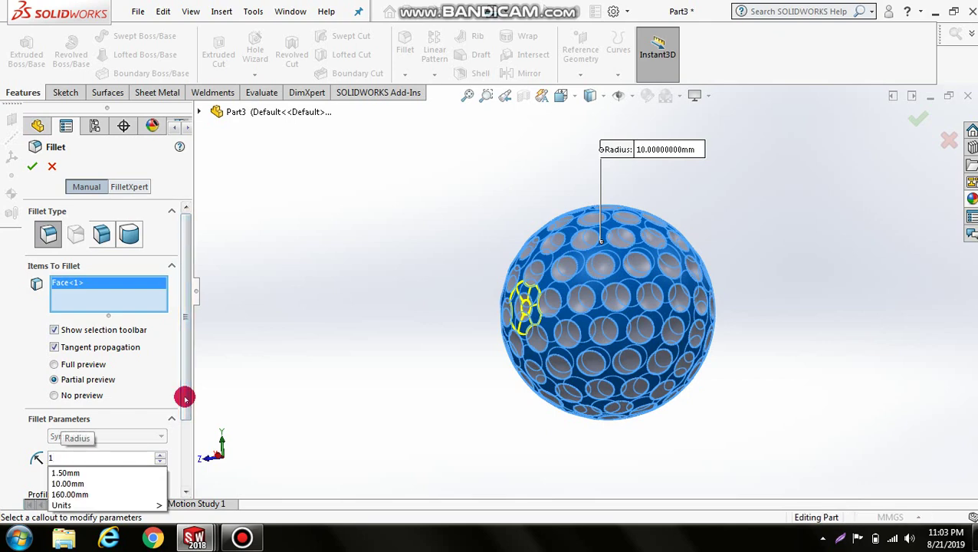
key(Return)
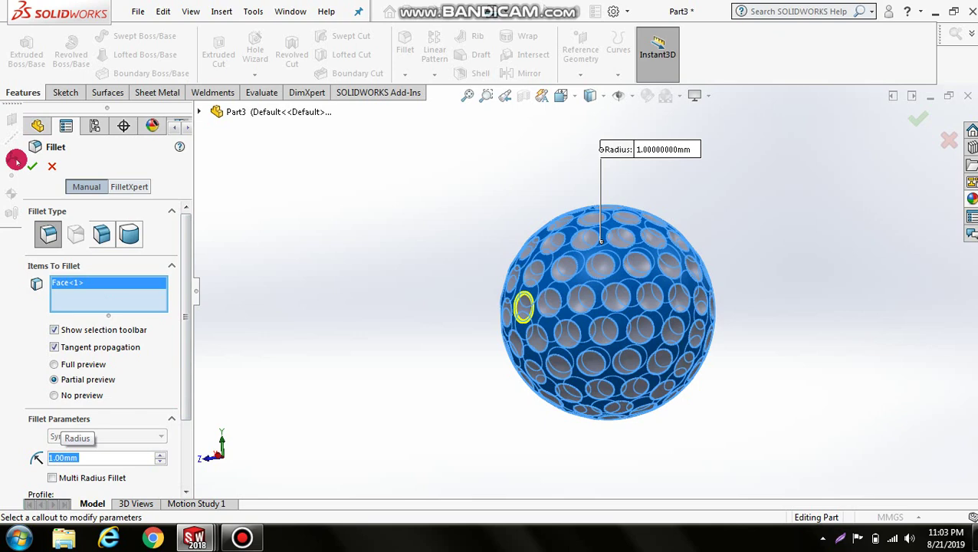
click(32, 166)
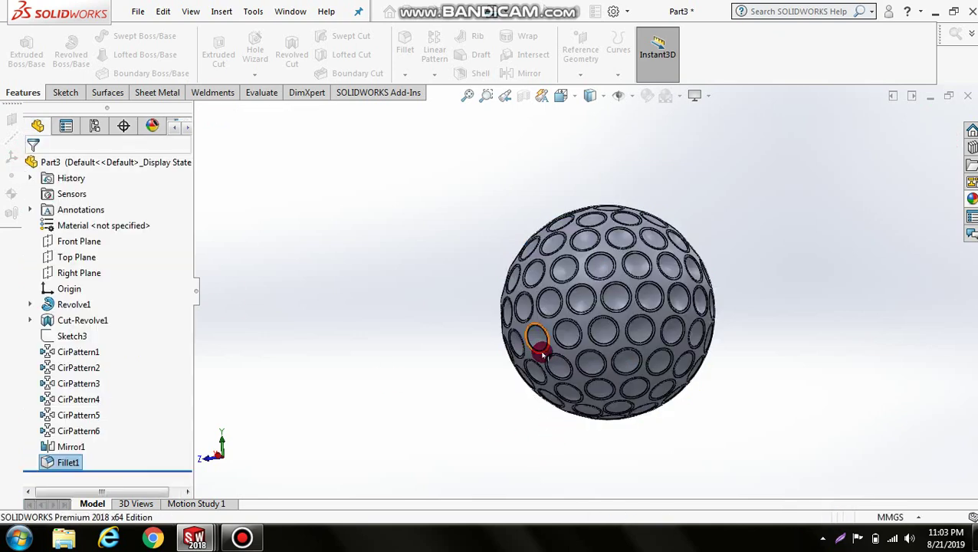
middle_drag(543, 355, 671, 320)
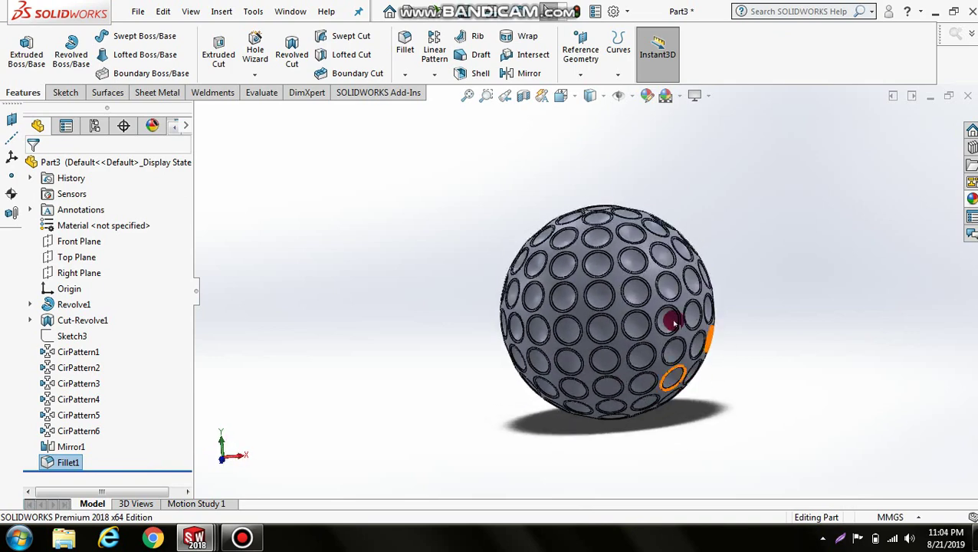
Apply the high-gloss plastic appearance to the whole ball body, recoloured light green.
click(647, 95)
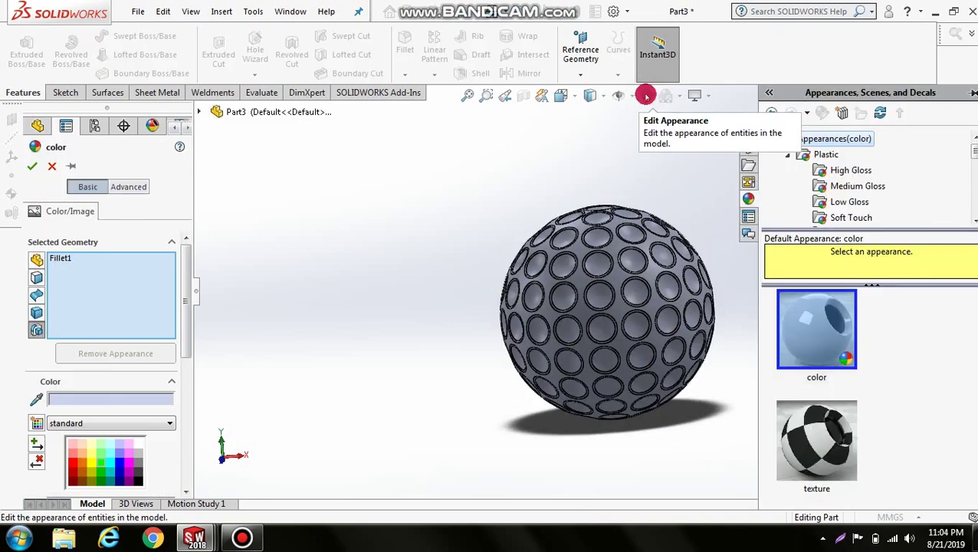
click(823, 154)
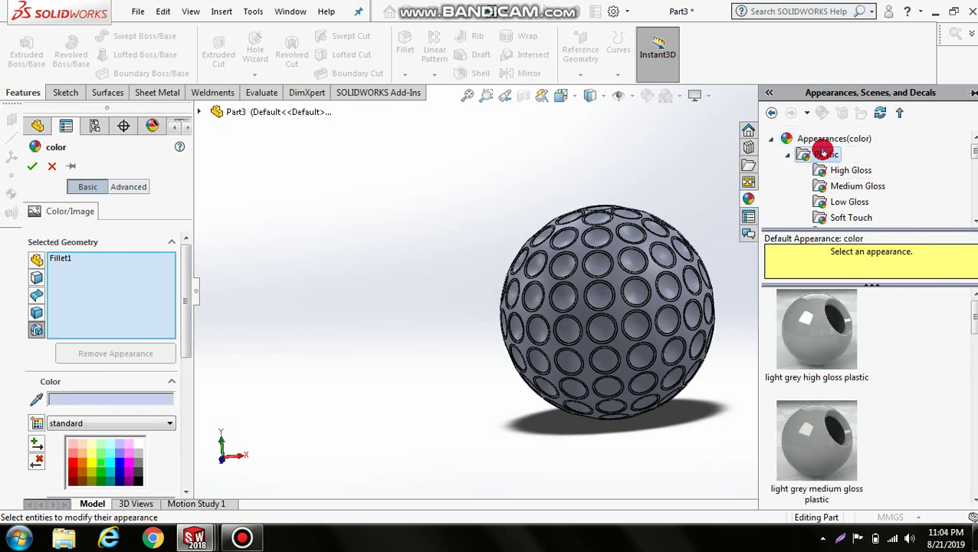
click(837, 169)
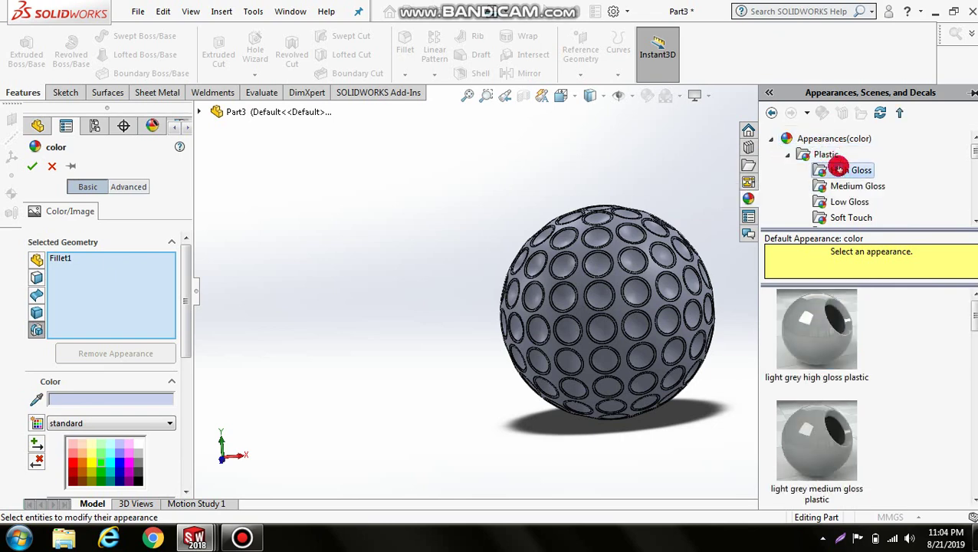
scroll(821, 396, down, 2)
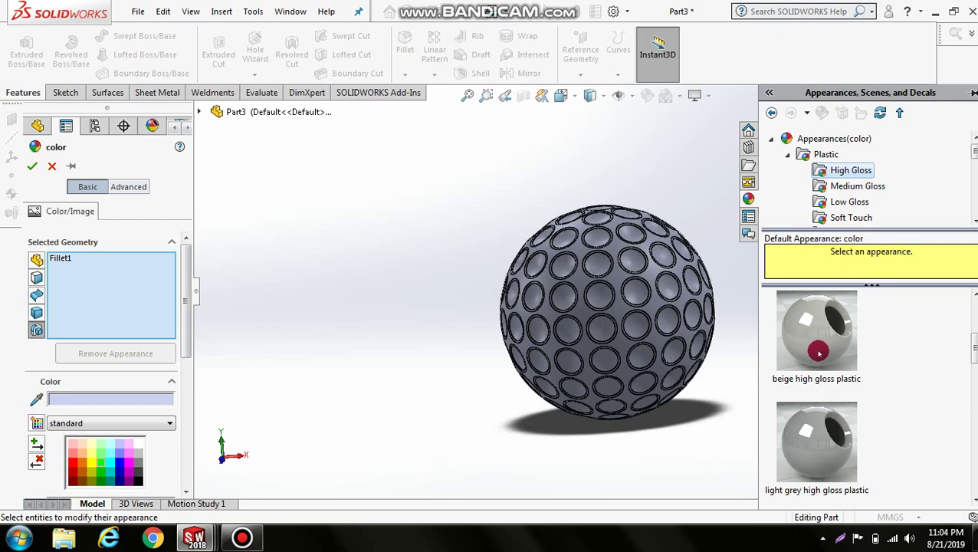
drag(819, 351, 658, 337)
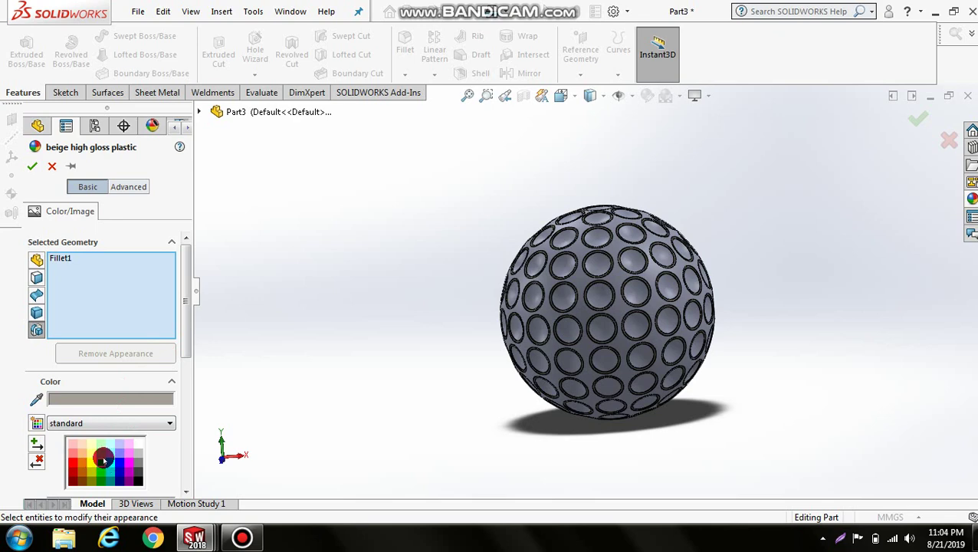
click(103, 457)
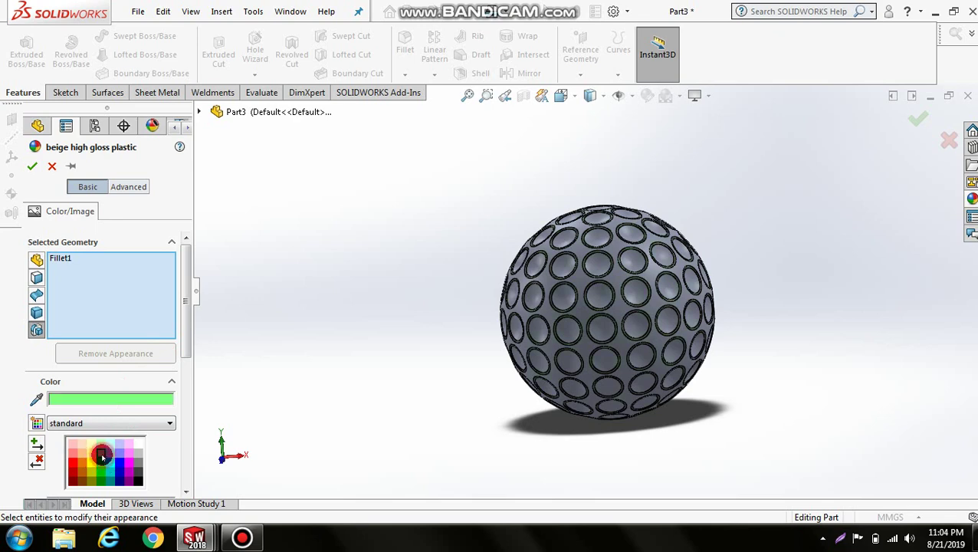
click(35, 312)
click(590, 317)
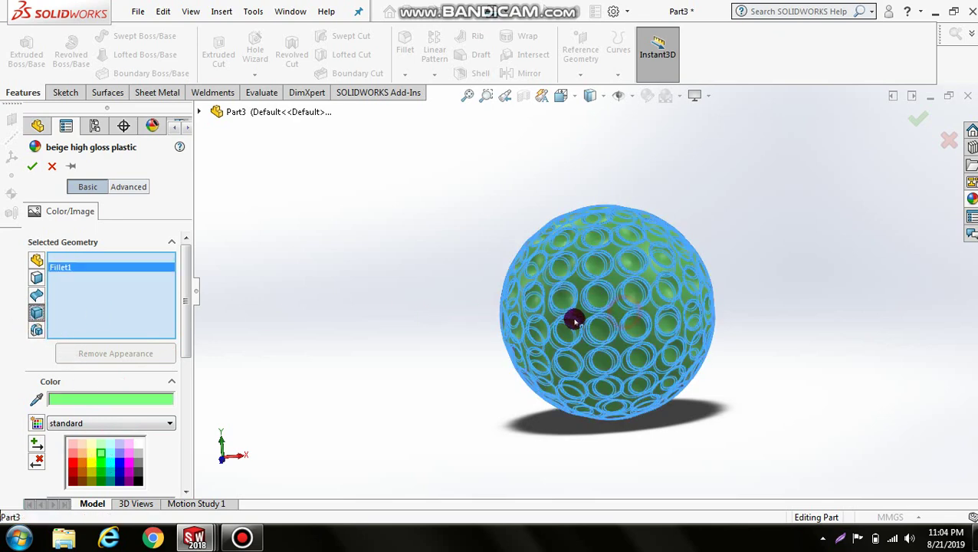
click(34, 166)
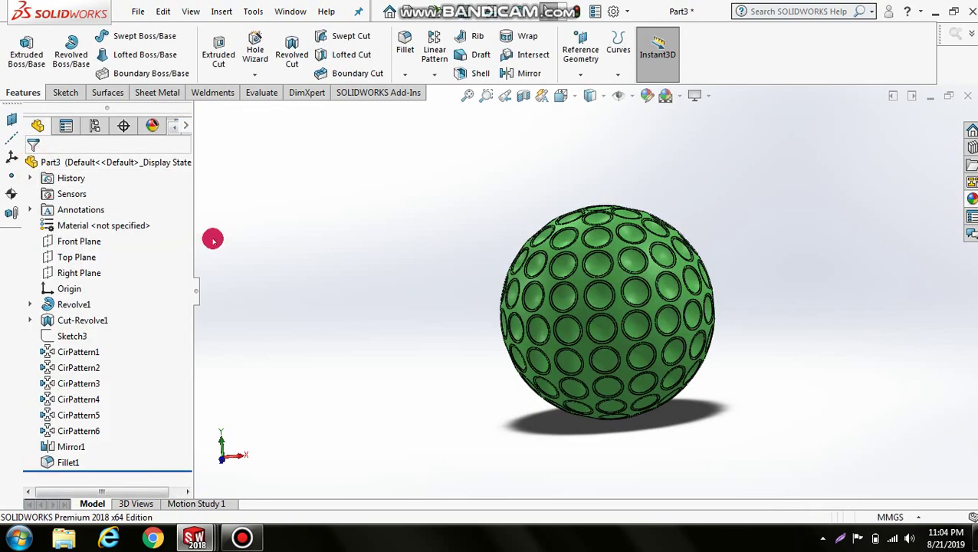
scroll(675, 268, down, 2)
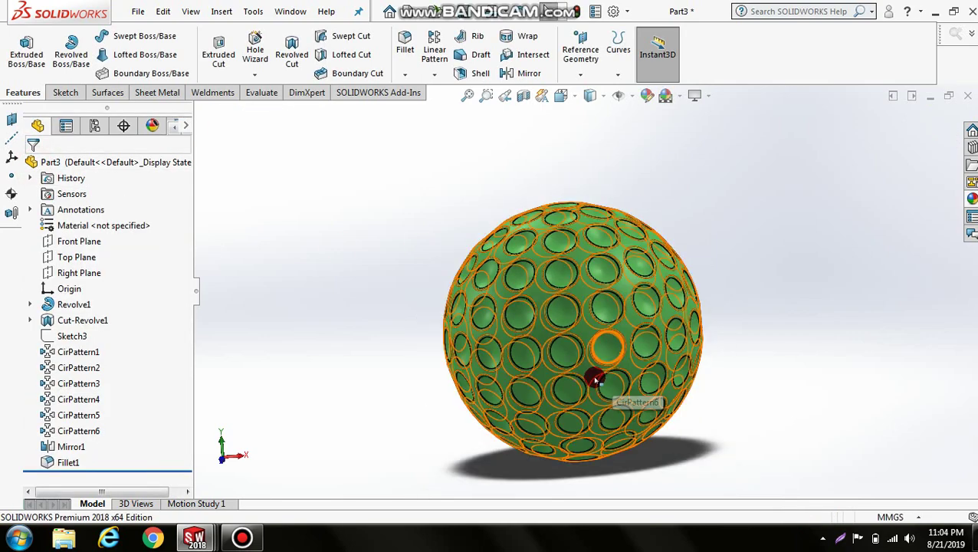
middle_drag(644, 389, 695, 349)
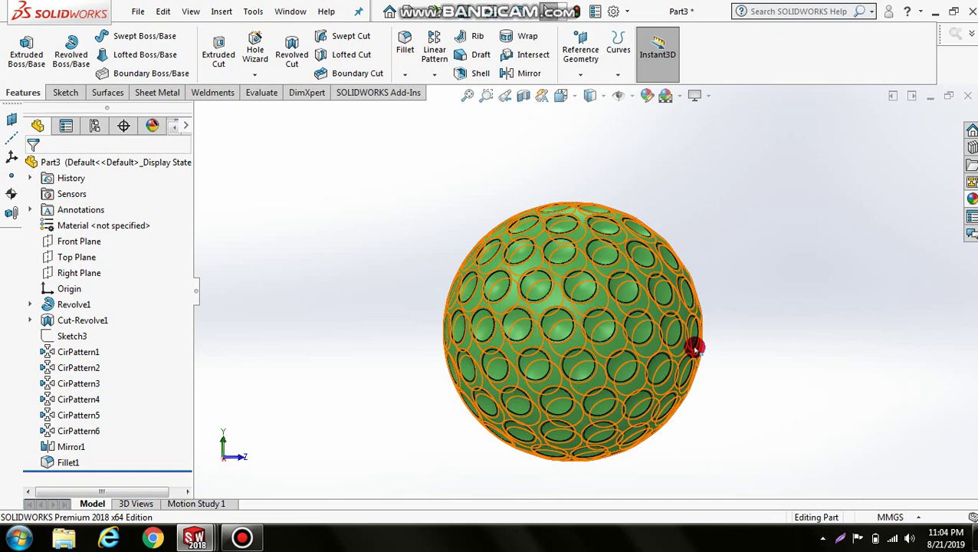